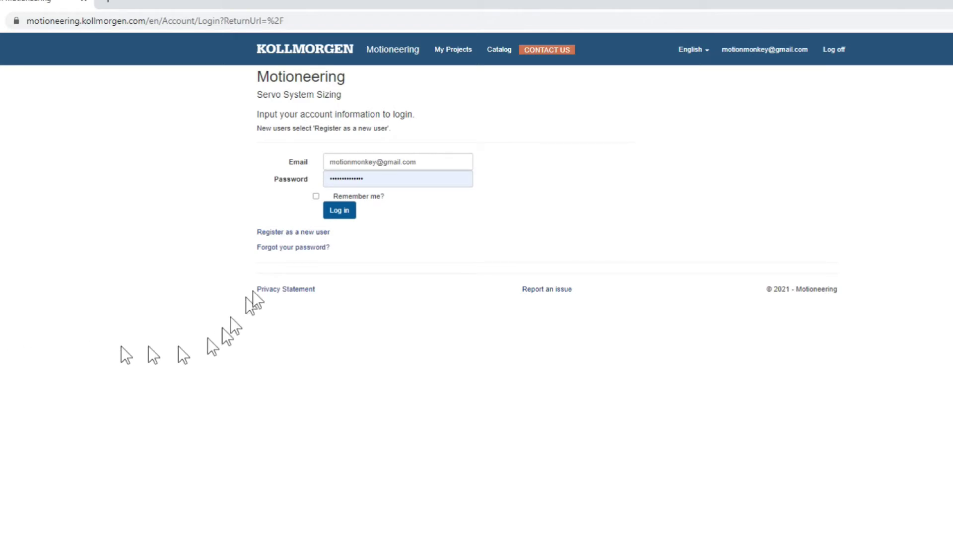
- Go from the login screen to the registration form, back, then to the forgotten-password page
left_click(317, 233)
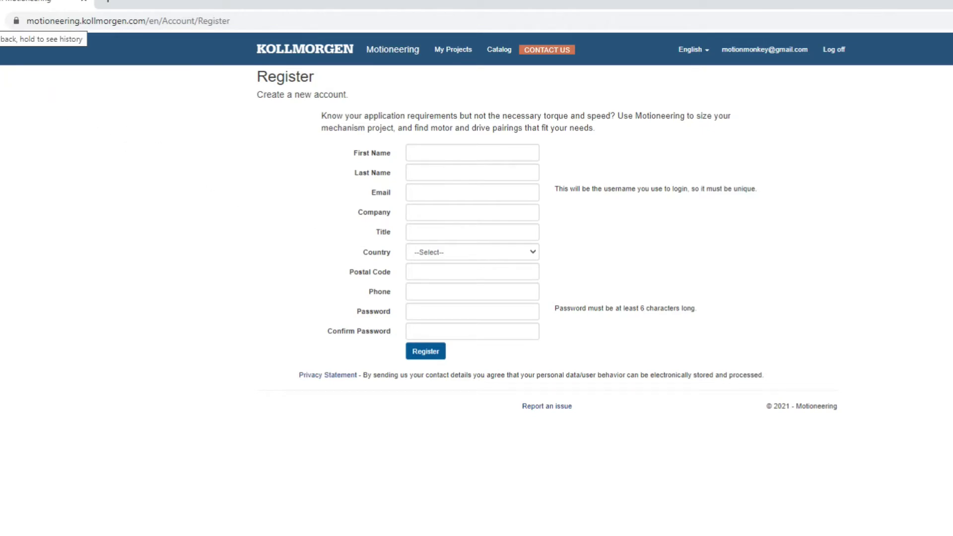
key("alt+Left")
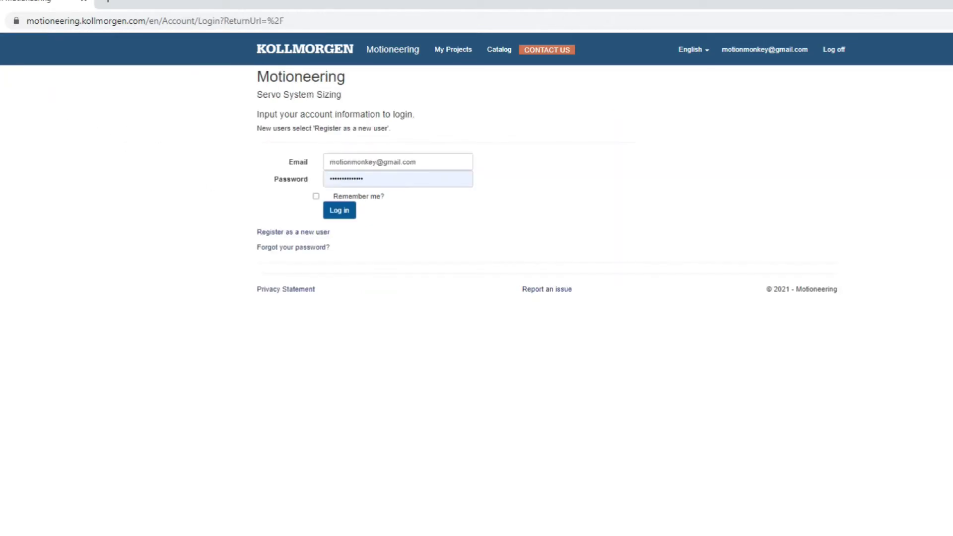
left_click(281, 248)
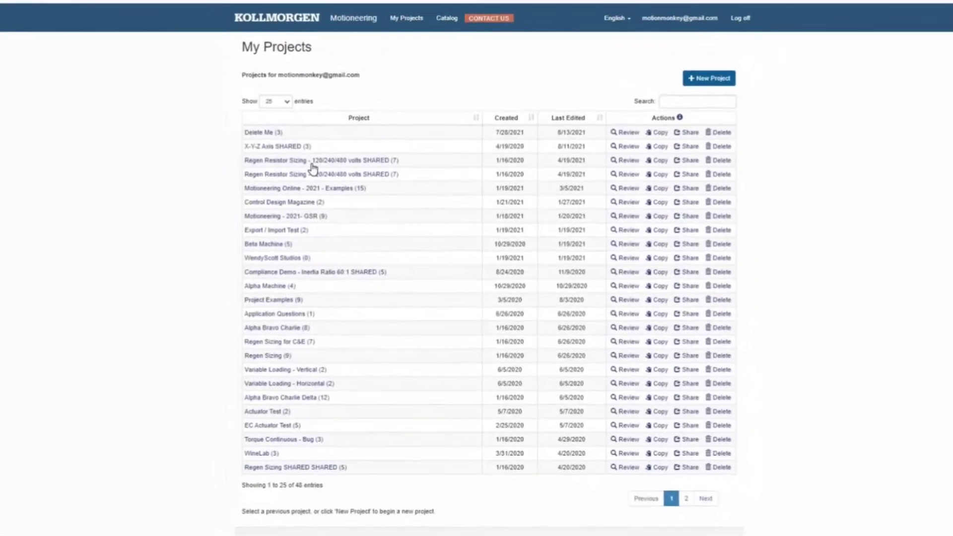
- Start a new project from the My Projects list
left_click(719, 49)
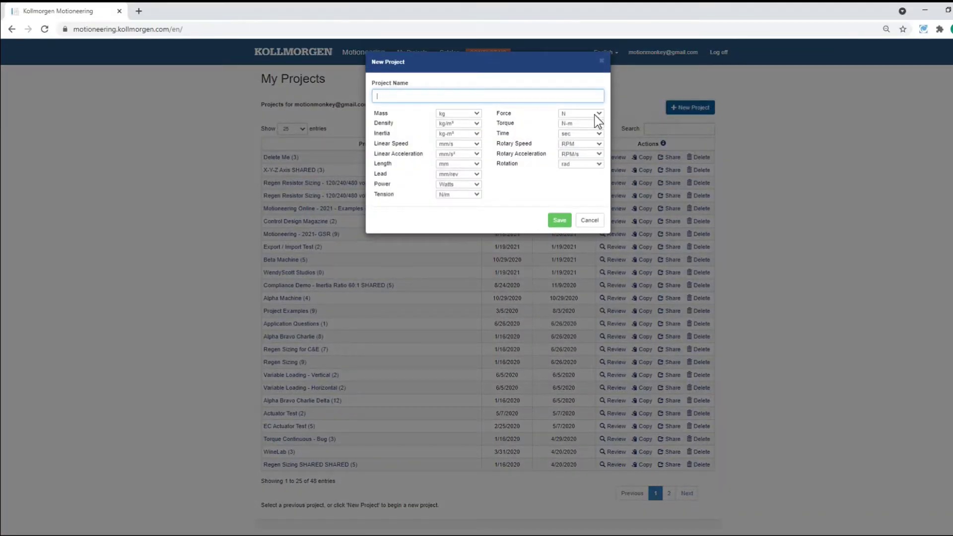
- Name the project 'Robot End Effector', keep kg and N, set rotation to deg, and save
type("Robot End Effector")
left_click(475, 114)
left_click(476, 114)
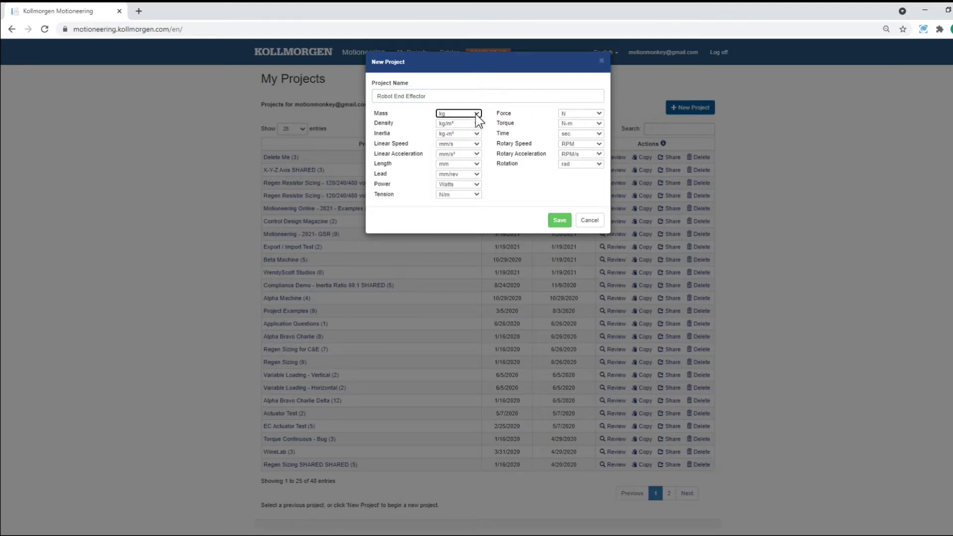
left_click(599, 114)
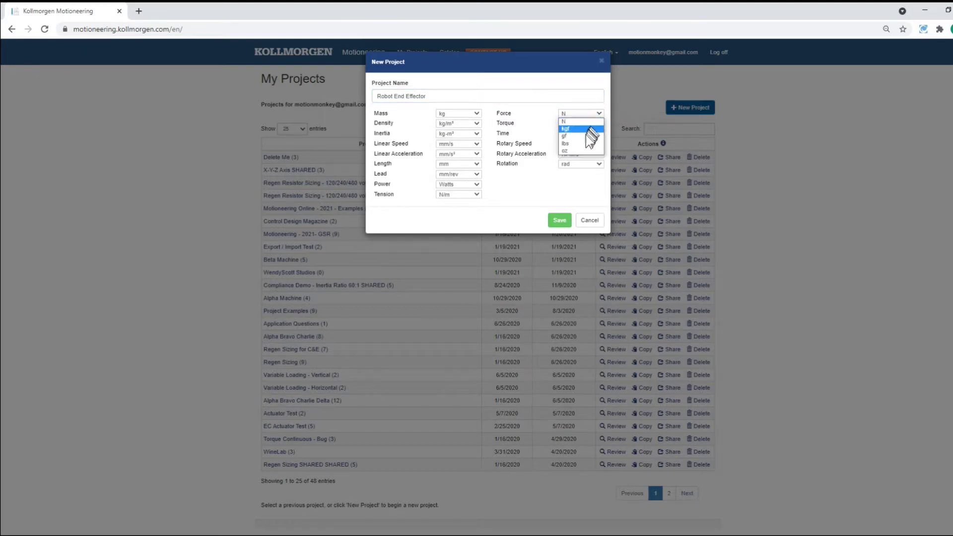
left_click(579, 124)
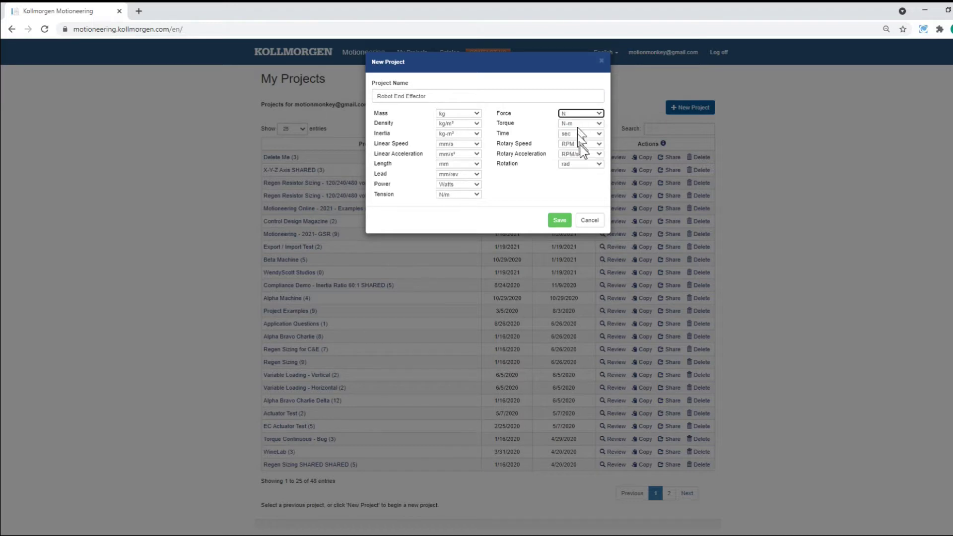
left_click(580, 162)
left_click(577, 179)
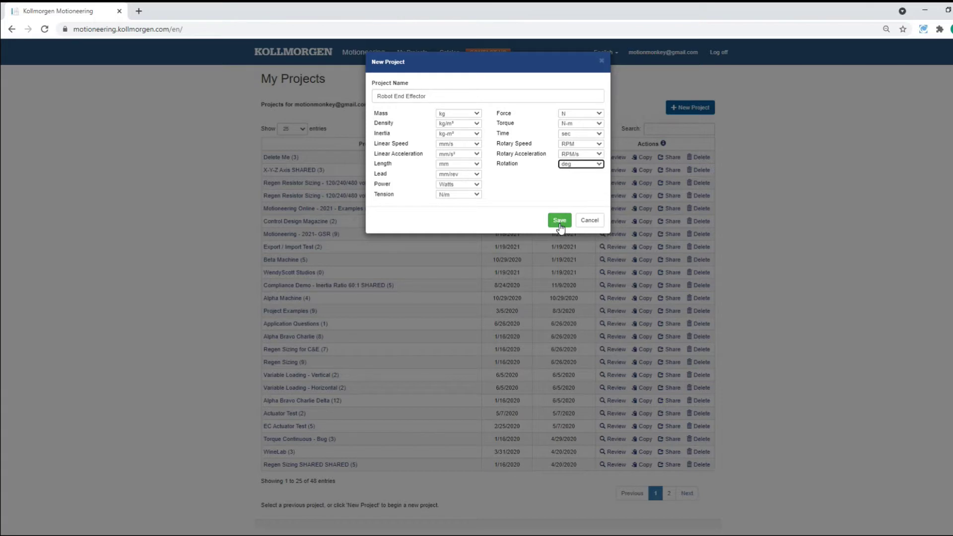
left_click(477, 114)
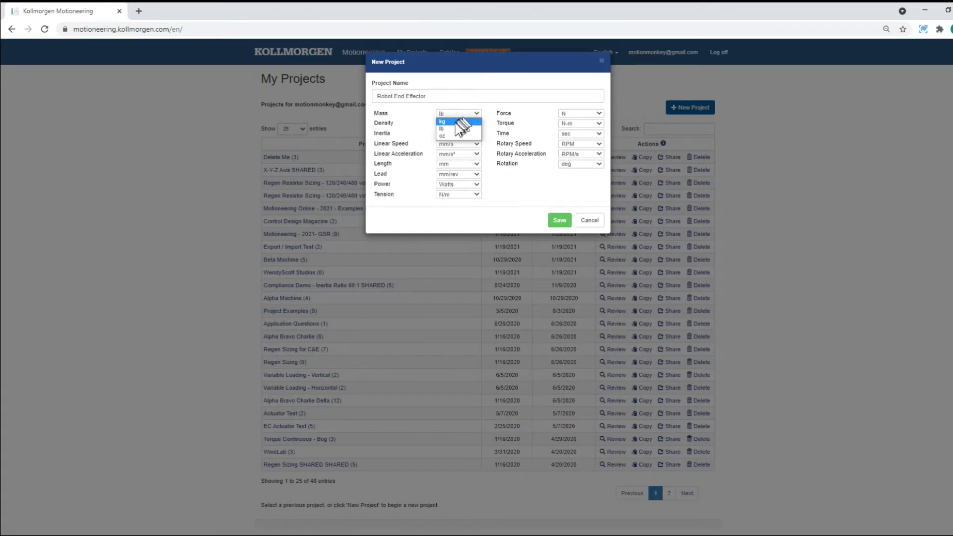
left_click(456, 121)
left_click(560, 221)
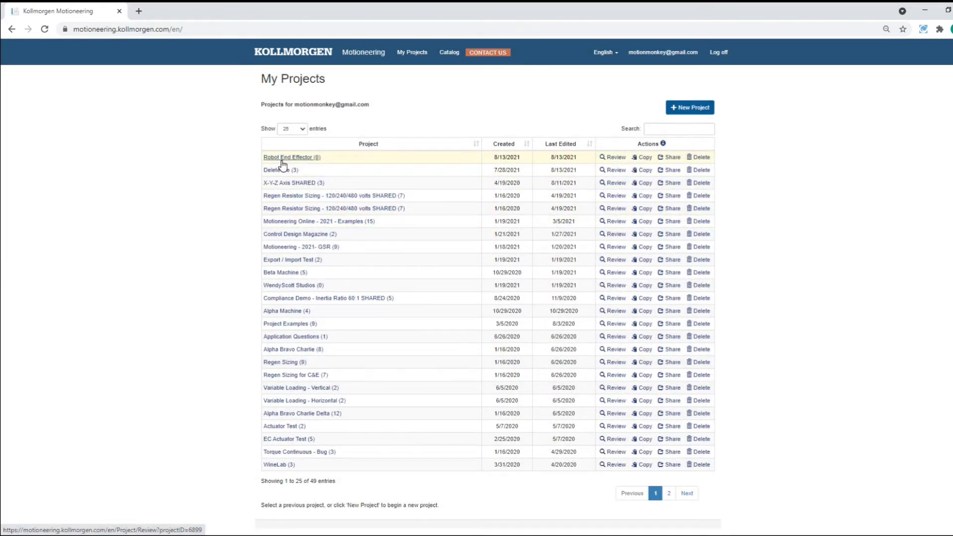
- In Robot End Effector, create a Leadscrew sizing named 'Axis 1'
left_click(282, 157)
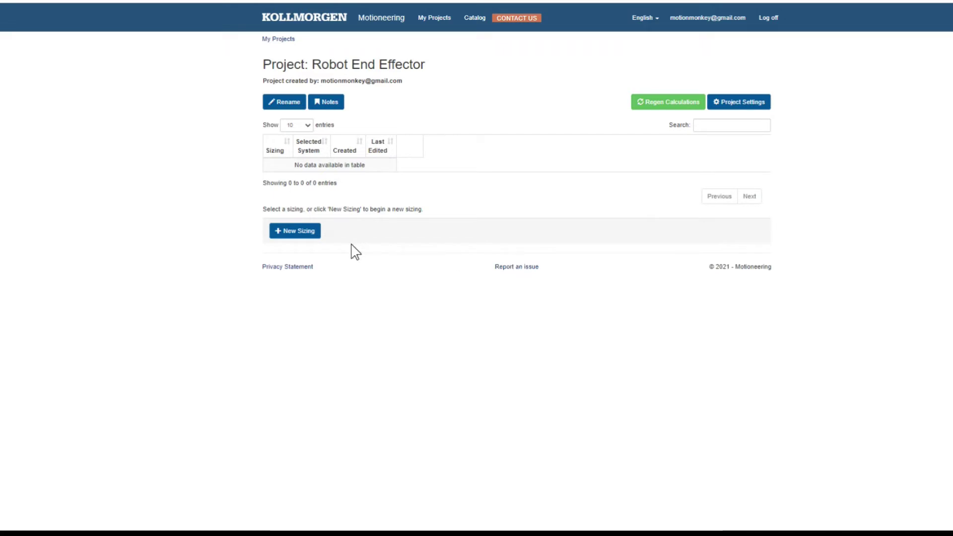
left_click(300, 235)
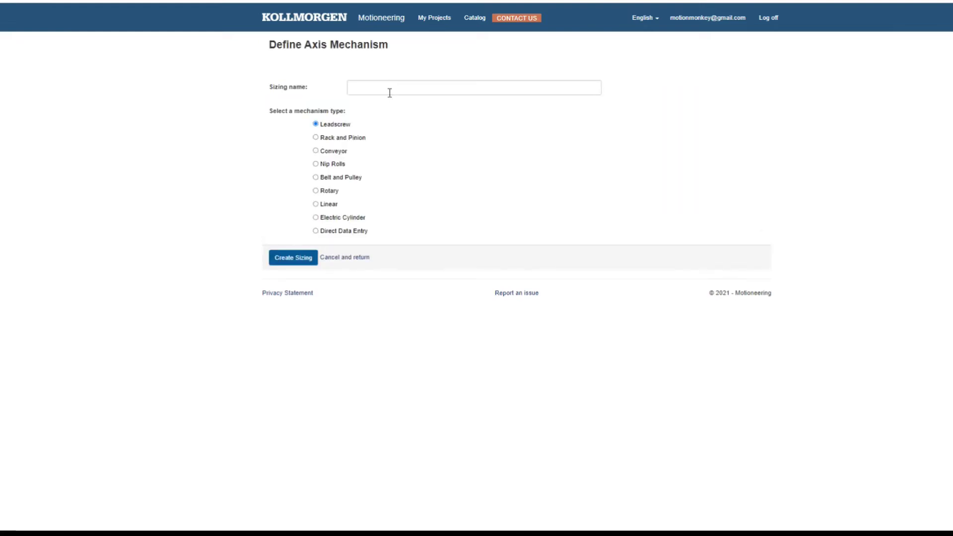
left_click(393, 90)
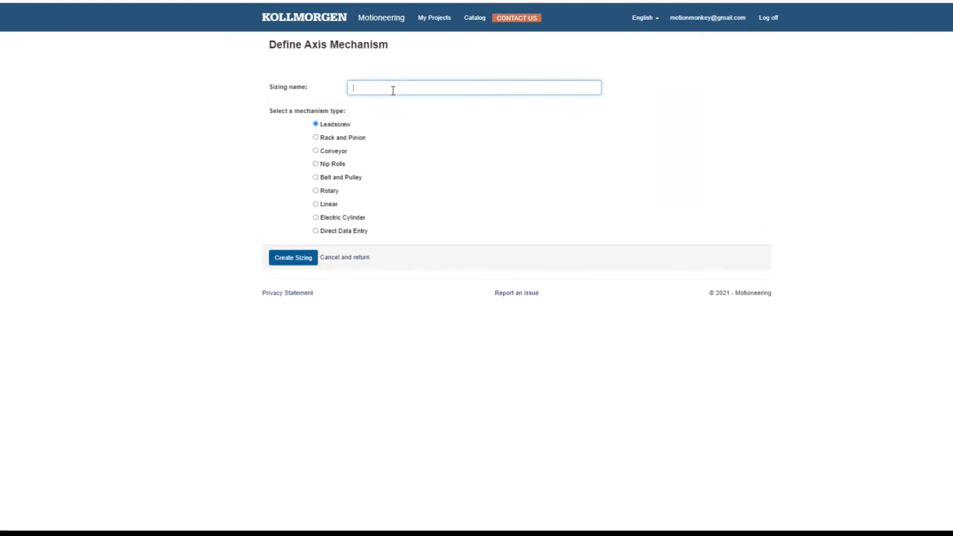
type("Axis 1")
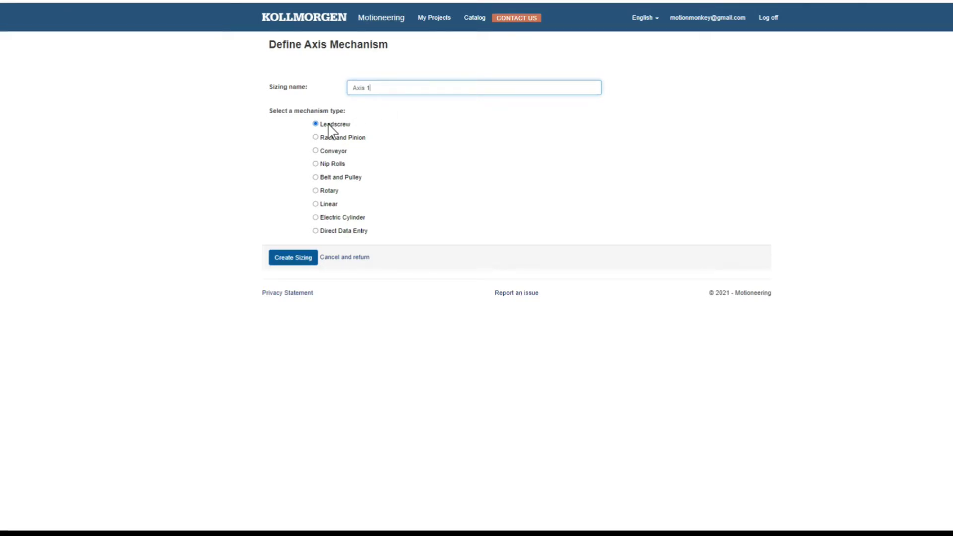
left_click(295, 262)
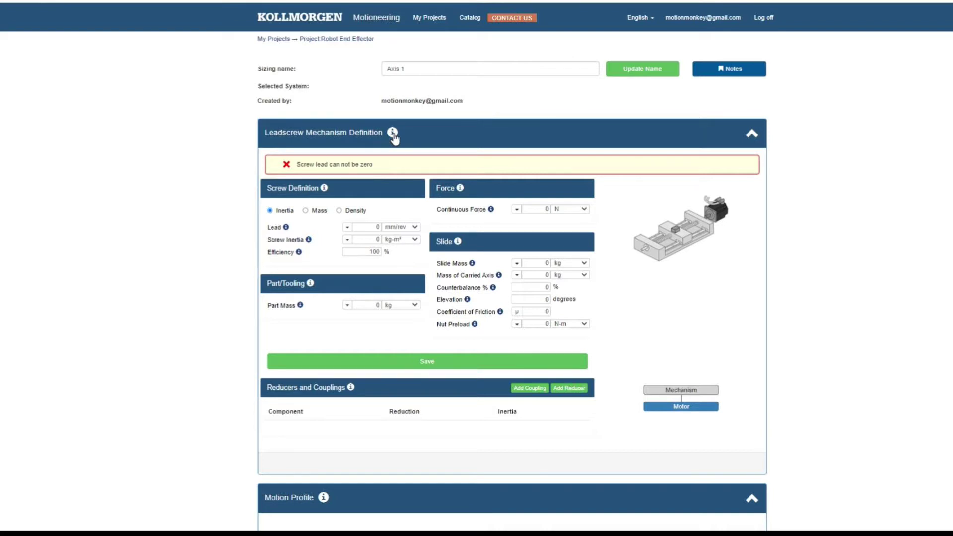
left_click(393, 134)
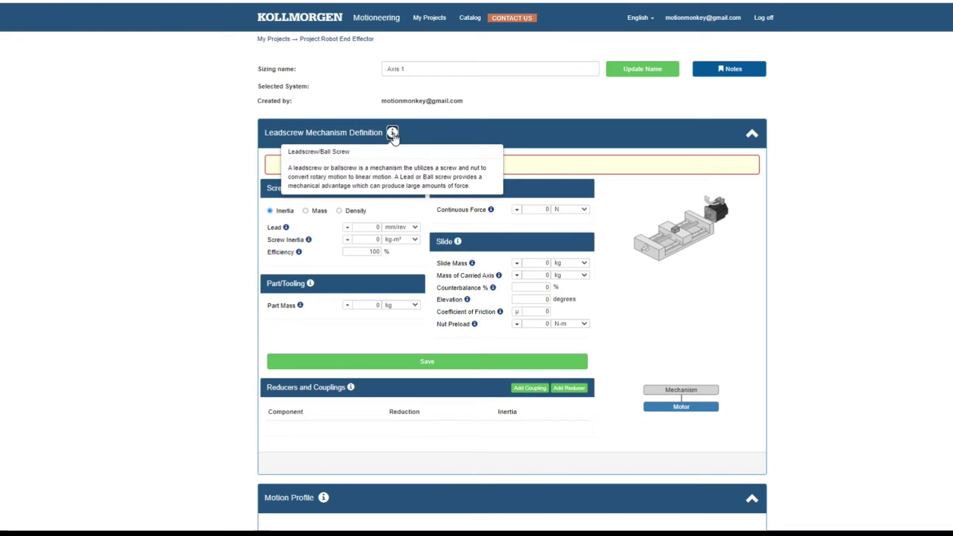
left_click(393, 134)
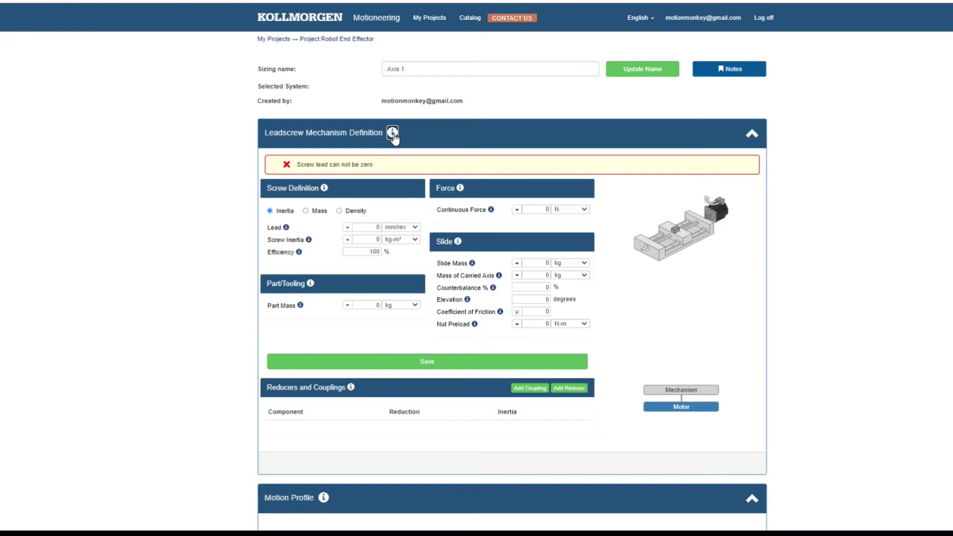
left_click(374, 228)
type("10")
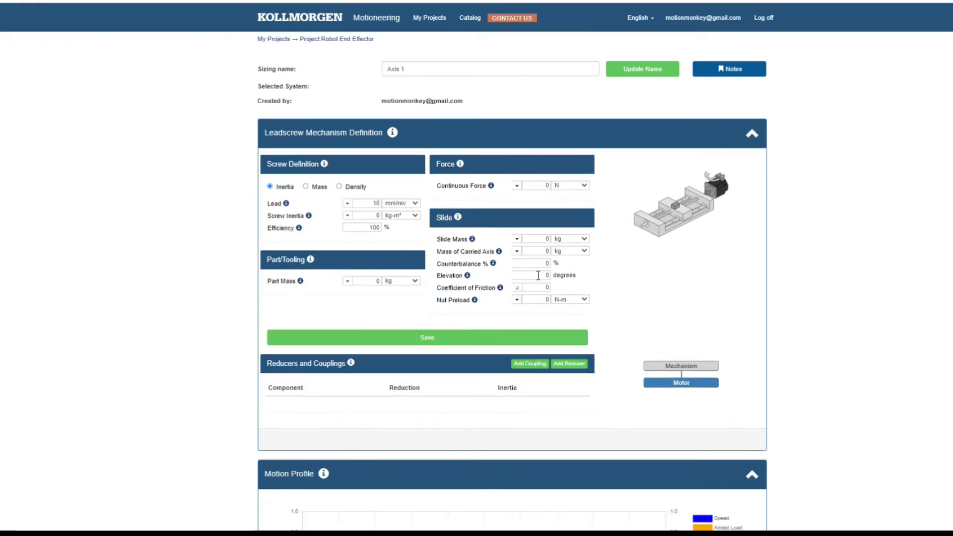
- Save the 10 mm/rev lead, set elevation to 90 then back to 0, and choose the Mass screw option
left_click(543, 275)
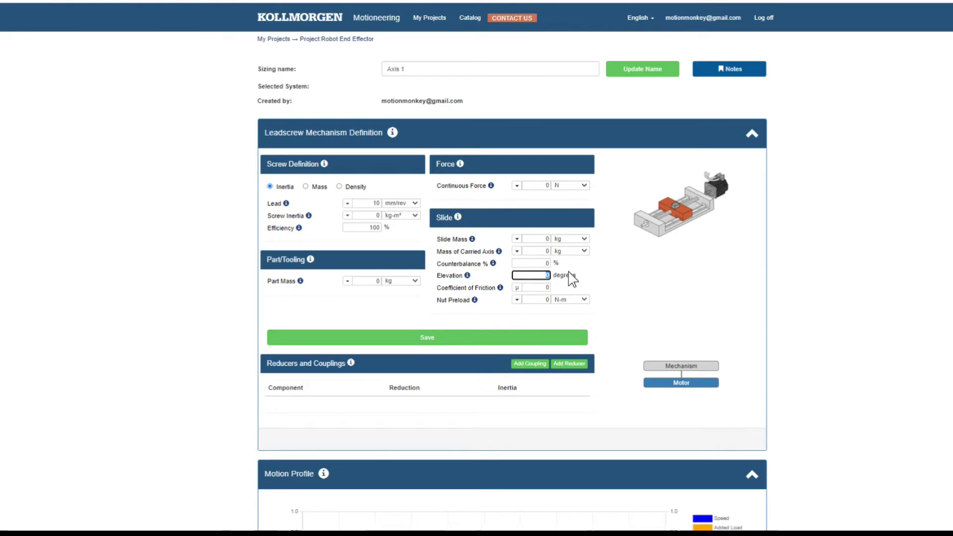
type("90")
key("Return")
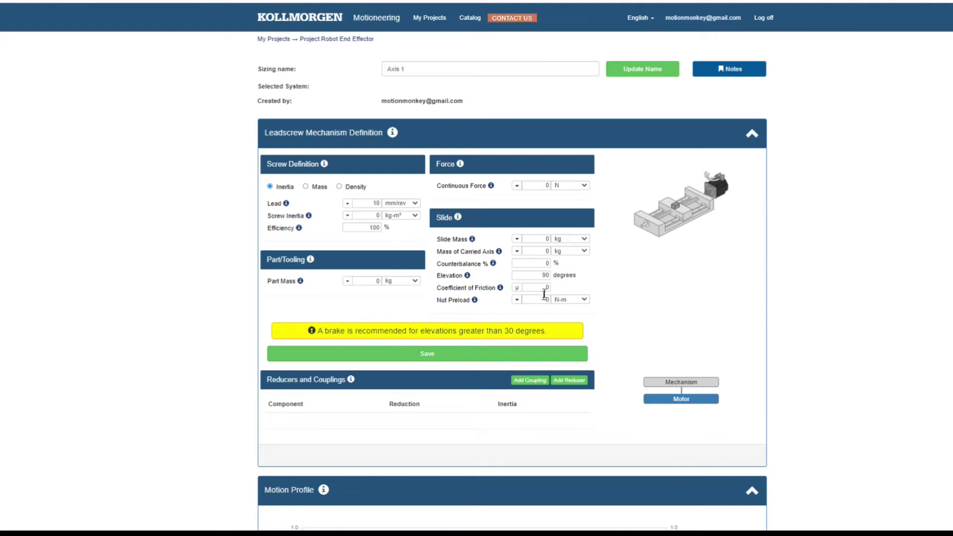
left_click(544, 276)
type("0")
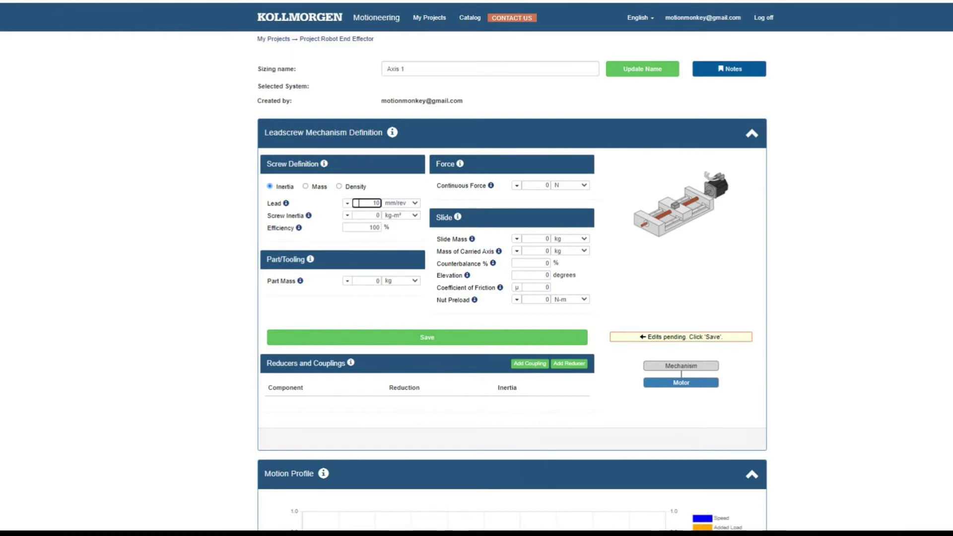
left_click(305, 186)
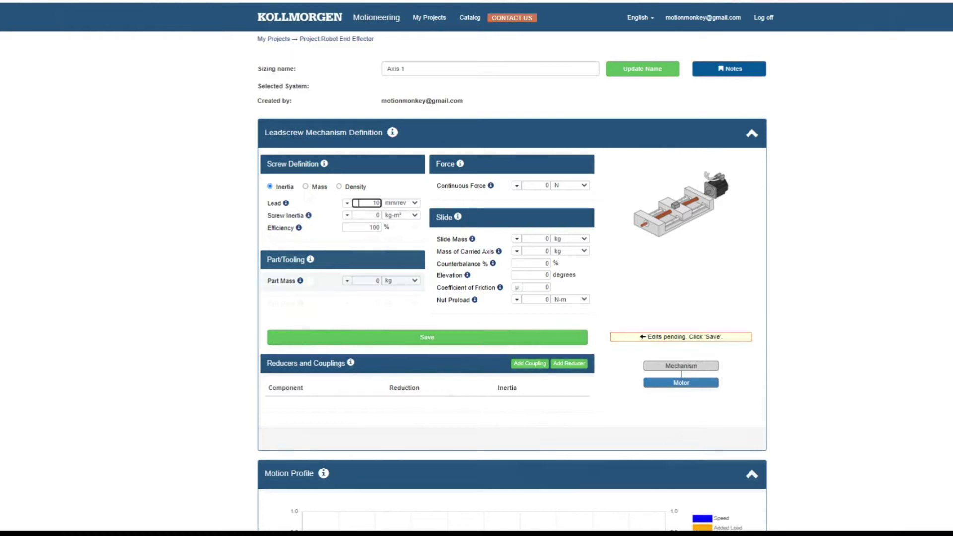
- Define the screw by density with 25 mm diameter, 250 mm length and 98% efficiency
left_click(340, 186)
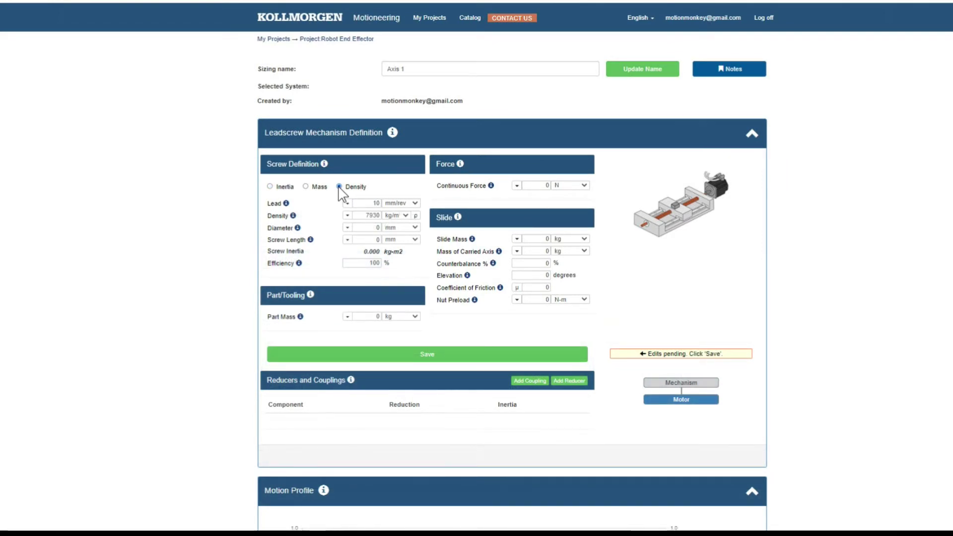
left_click(370, 227)
type("25")
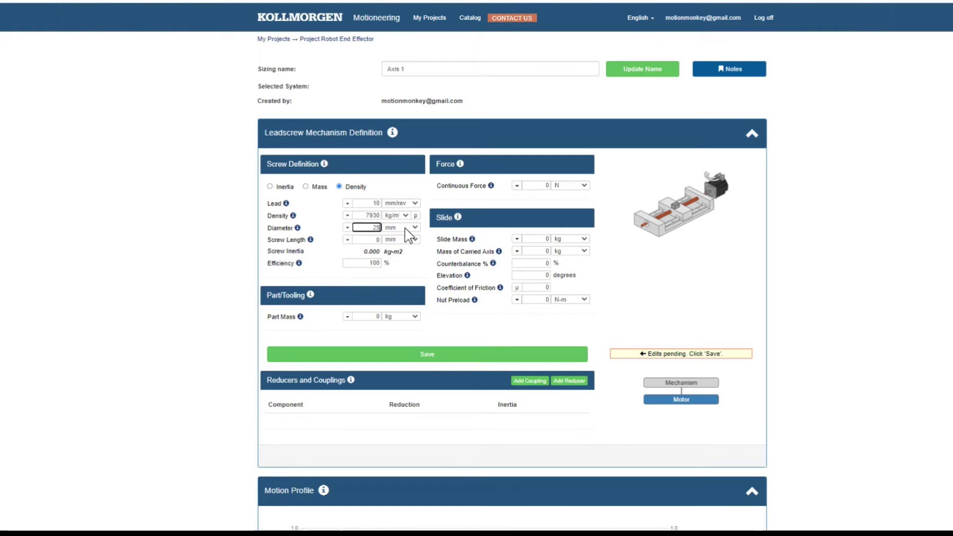
left_click(372, 240)
type("250")
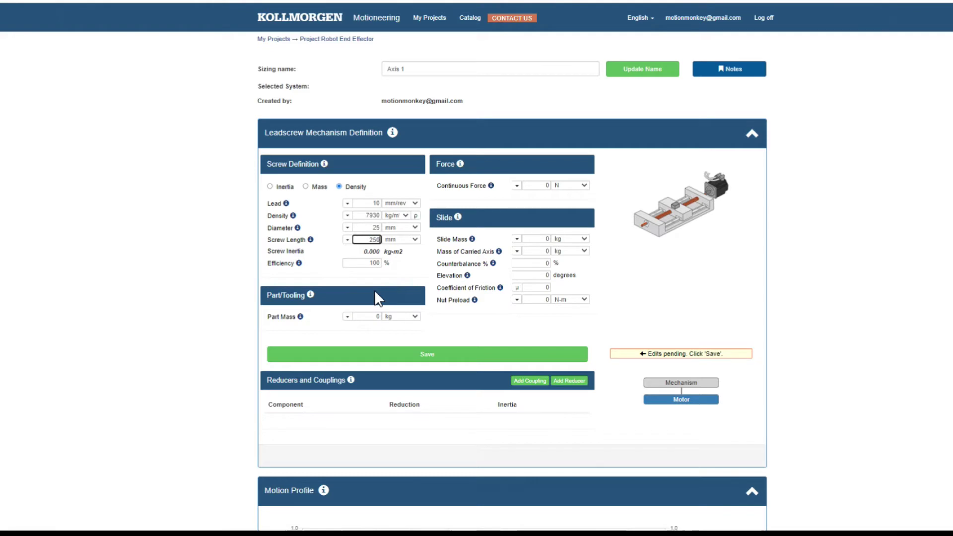
left_click(372, 263)
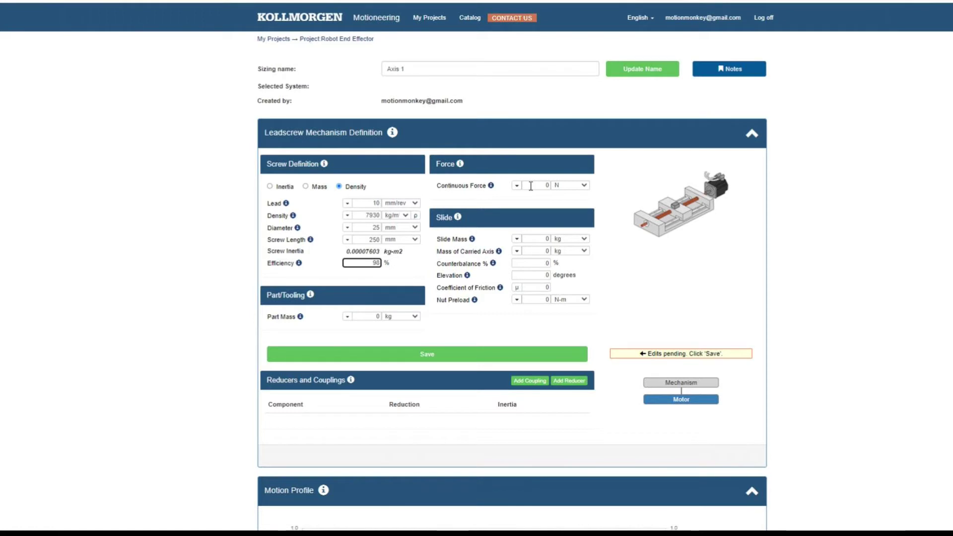
- Enter a 25 kg part mass and a 25 kg slide mass
left_click(531, 186)
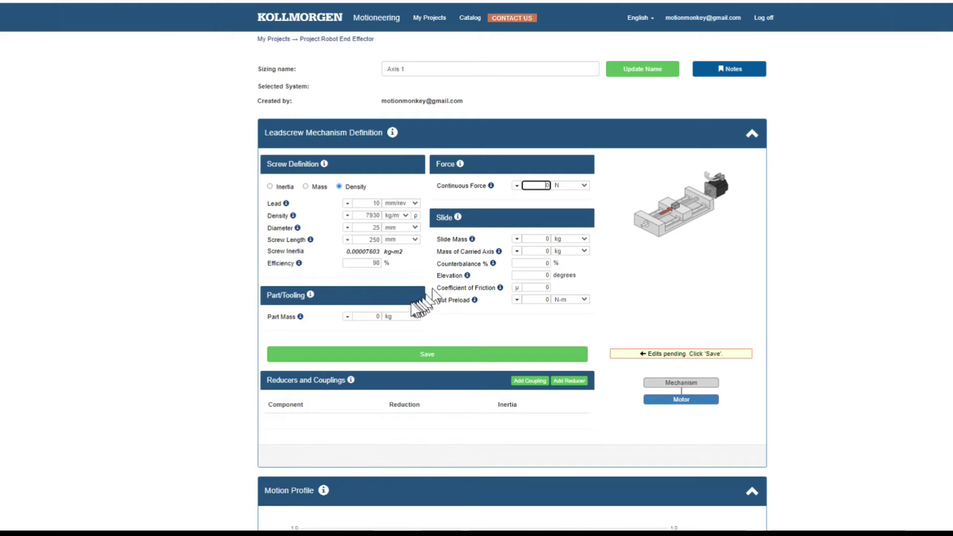
left_click(372, 317)
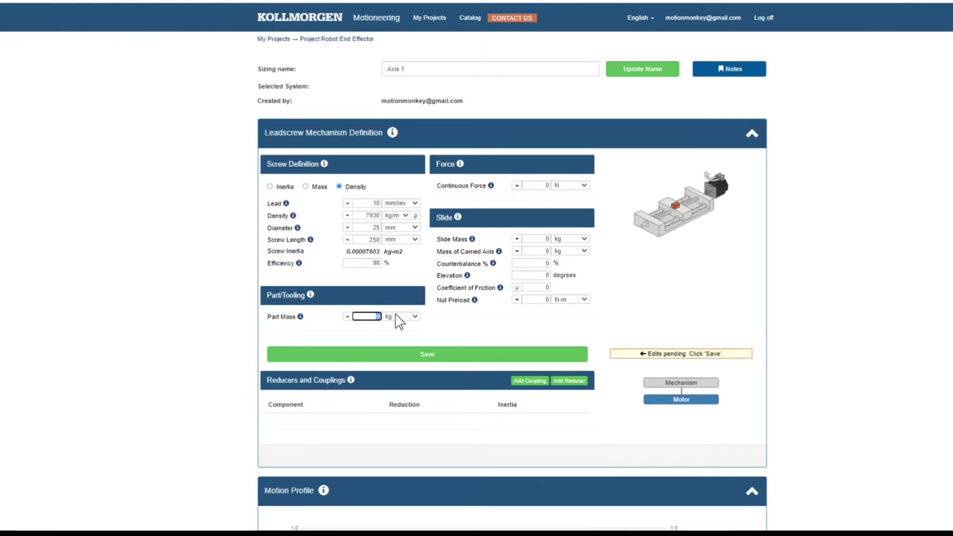
type("25")
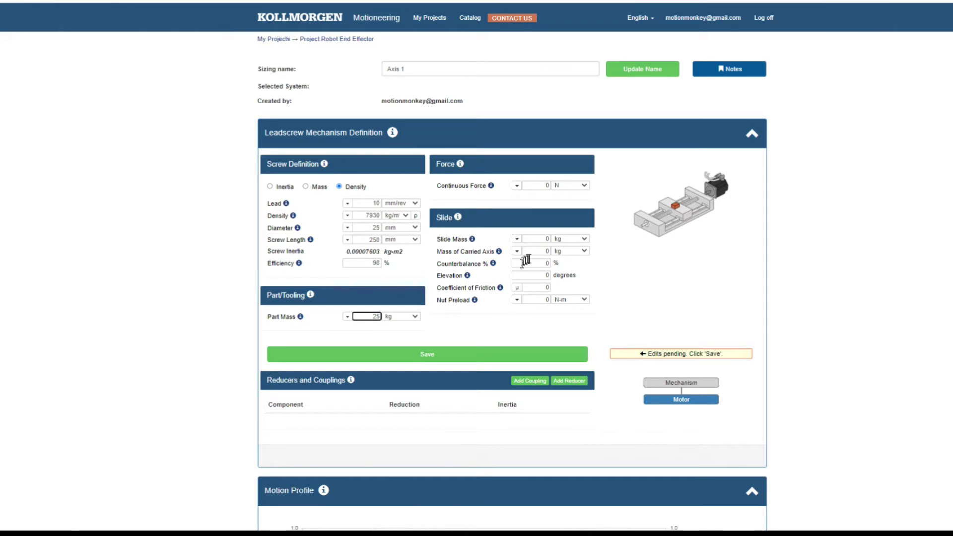
left_click(539, 240)
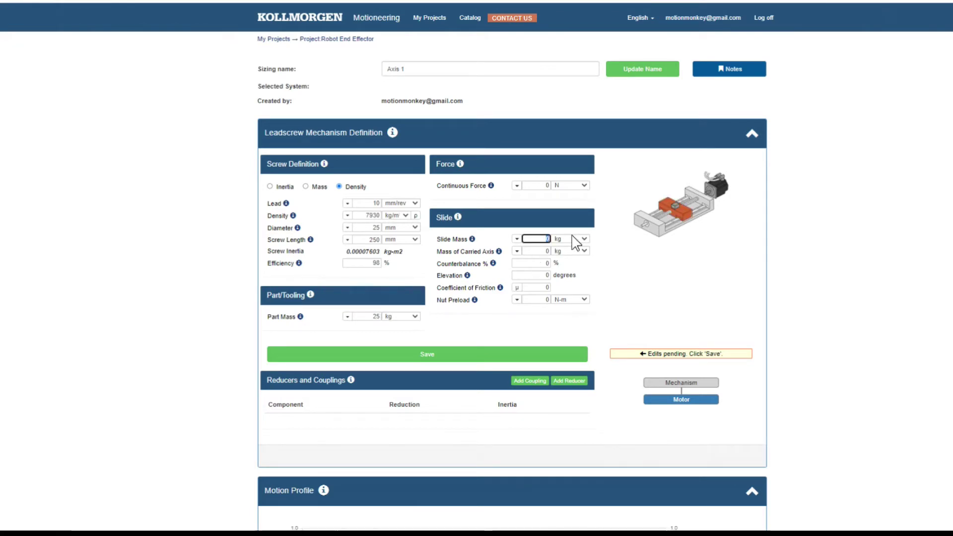
left_click(535, 251)
left_click(539, 263)
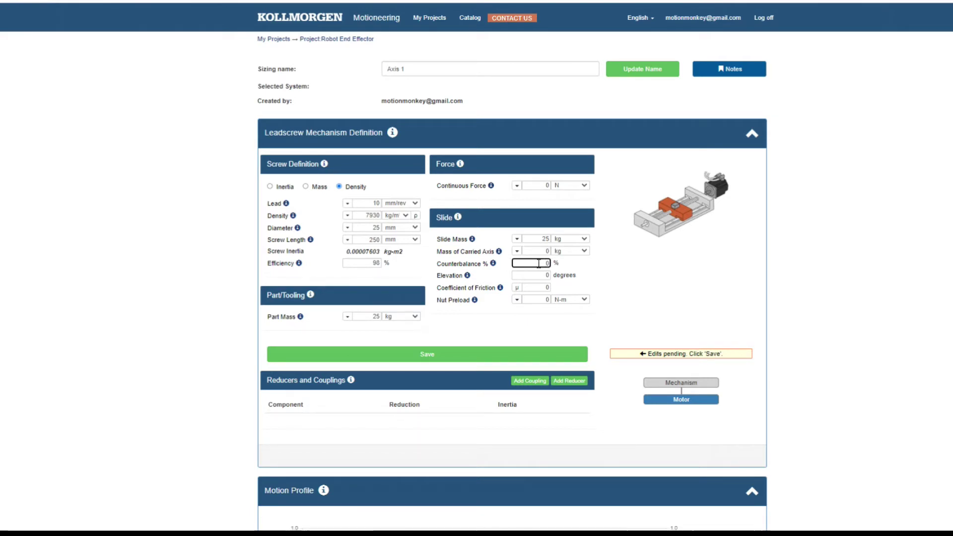
- Set the elevation to 90 degrees, then back to 0, saving each change
left_click(547, 276)
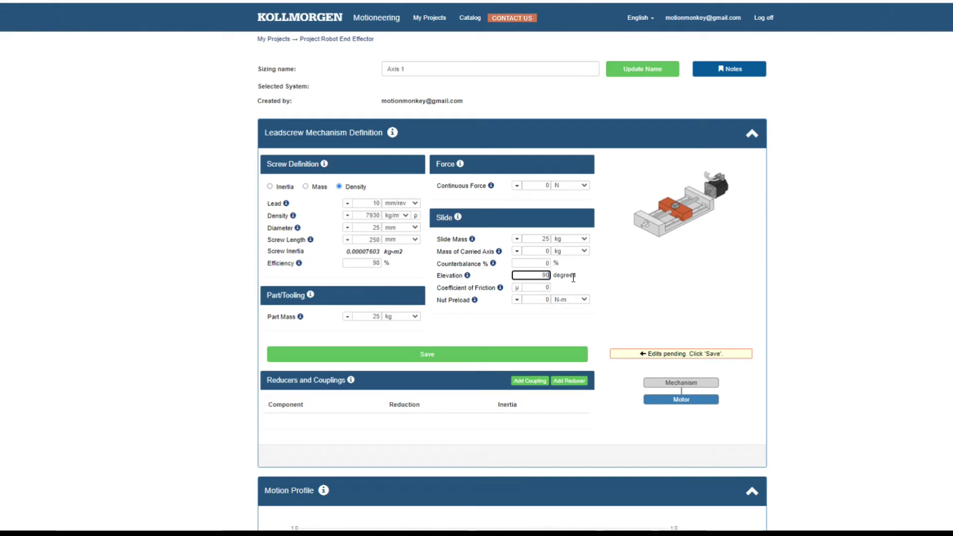
key("Return")
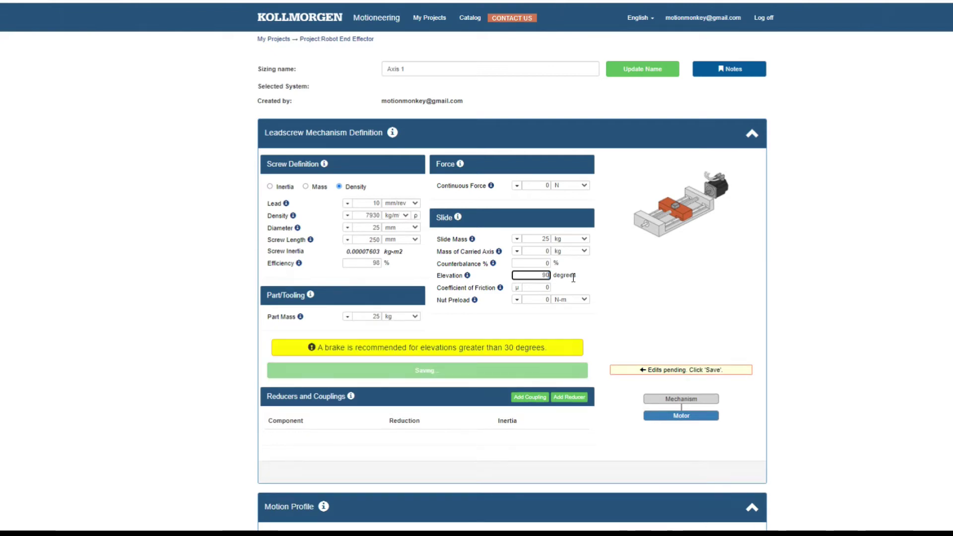
left_click(541, 277)
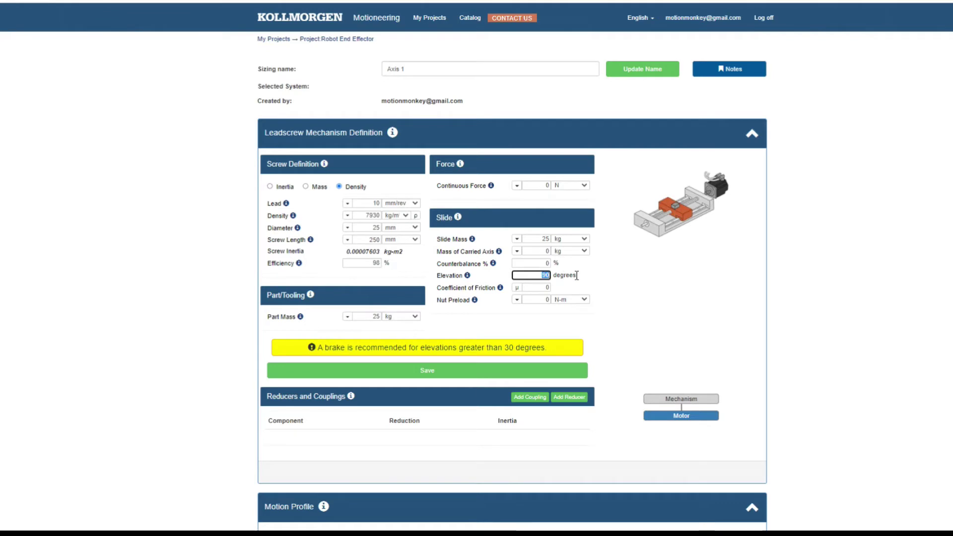
type("0")
key("Return")
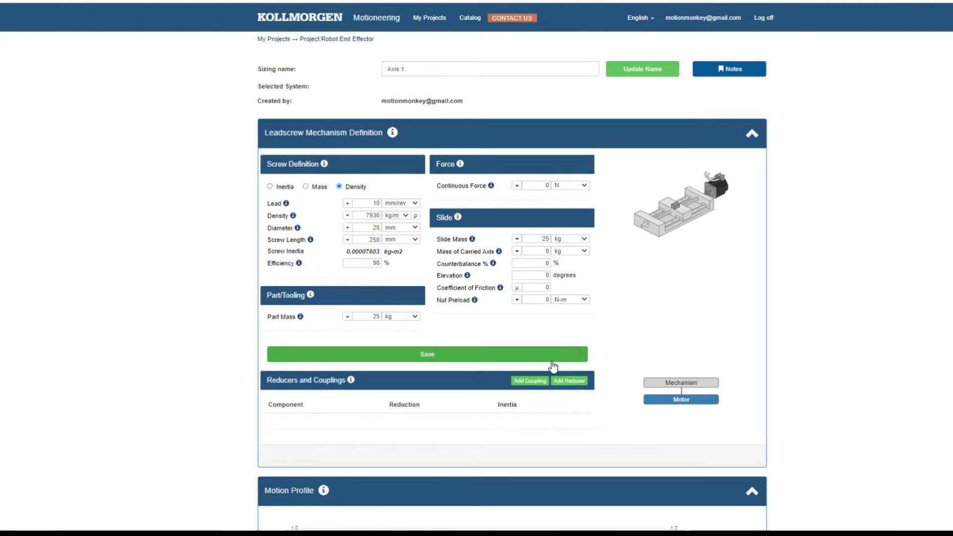
- Pick the 0.003 linear ball bearing friction preset, keeping the slide mass in kg
left_click(370, 202)
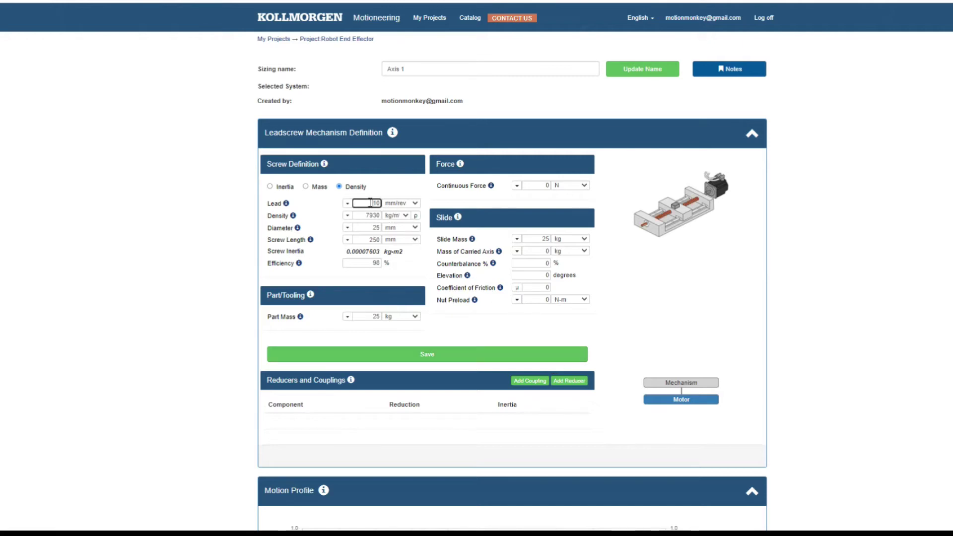
left_click(537, 185)
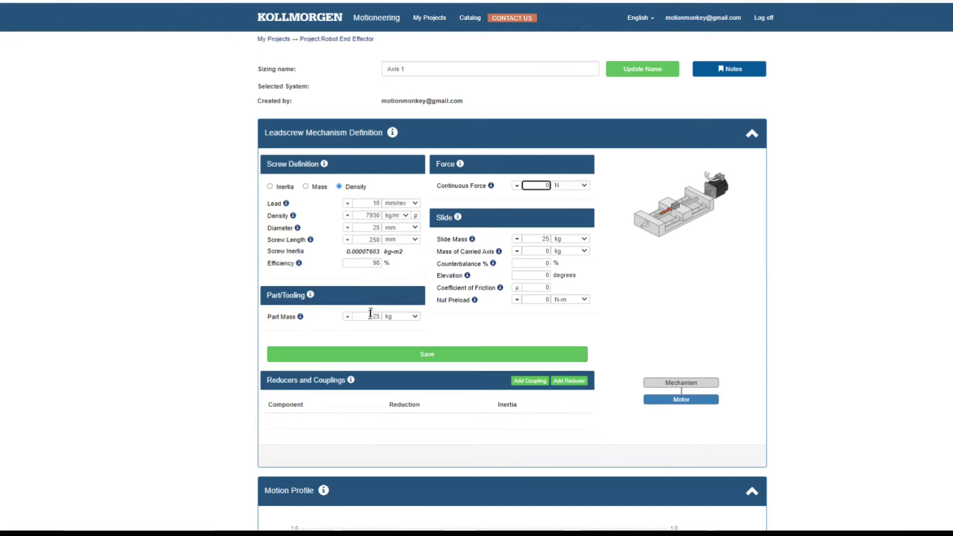
left_click(534, 240)
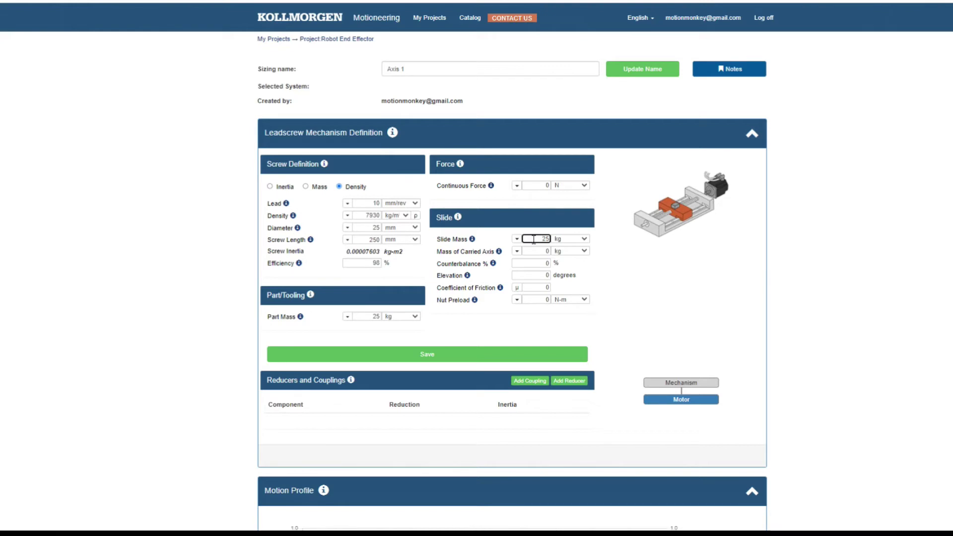
left_click(516, 289)
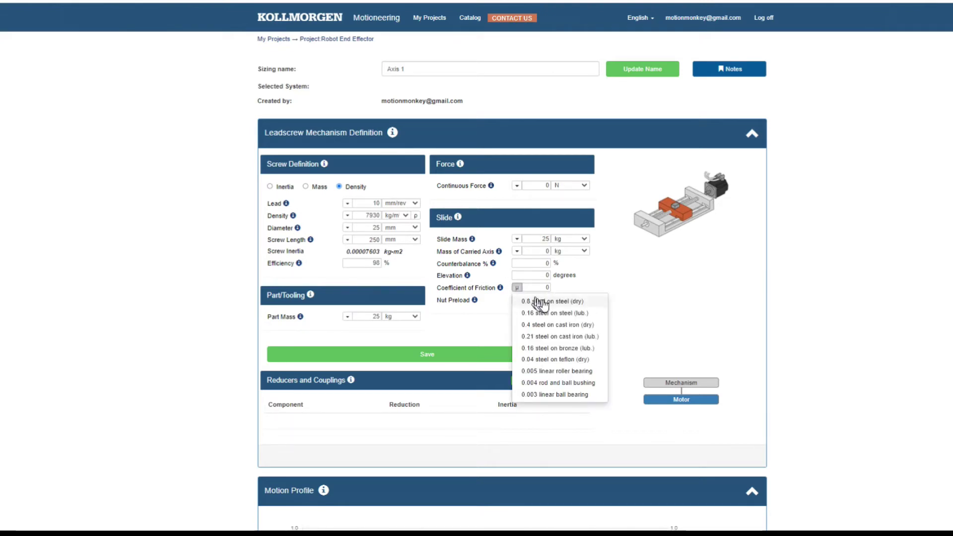
left_click(547, 396)
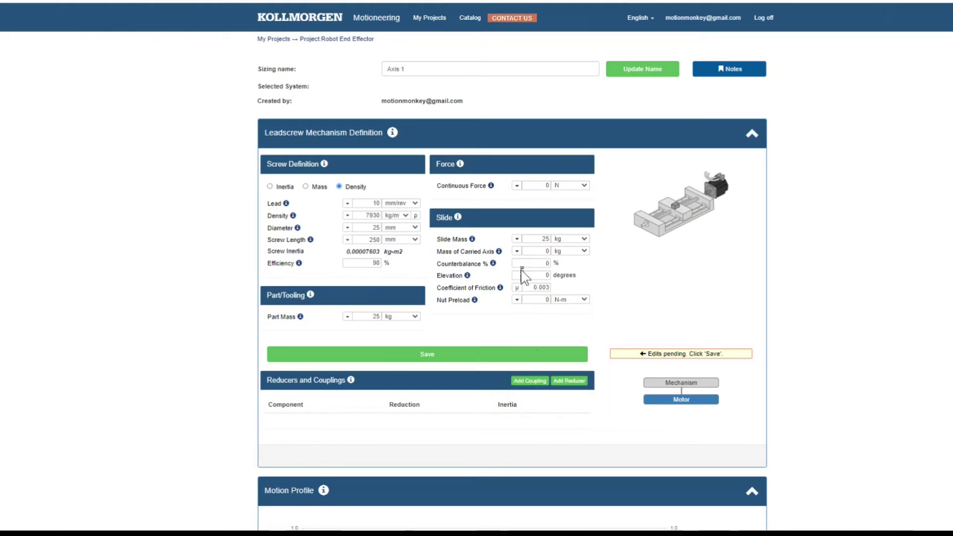
left_click(518, 240)
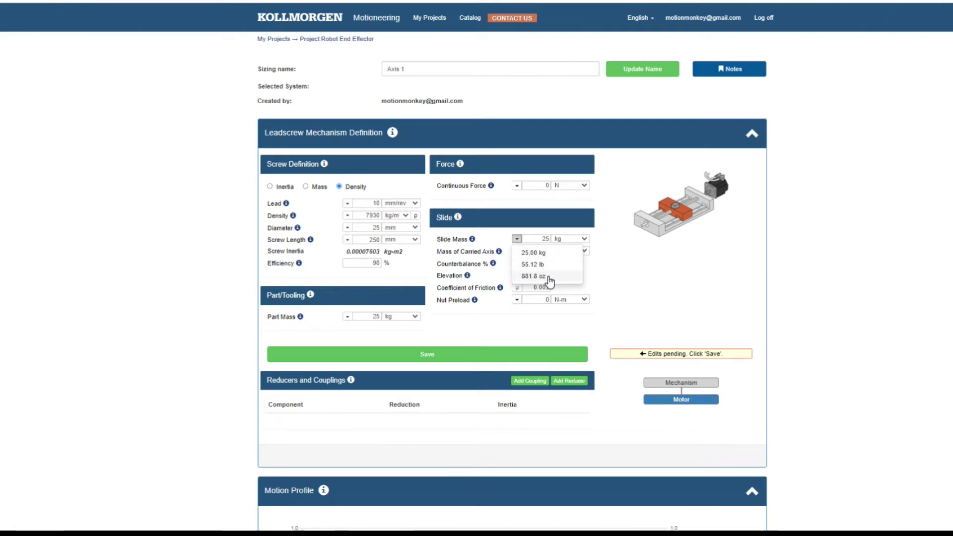
left_click(588, 239)
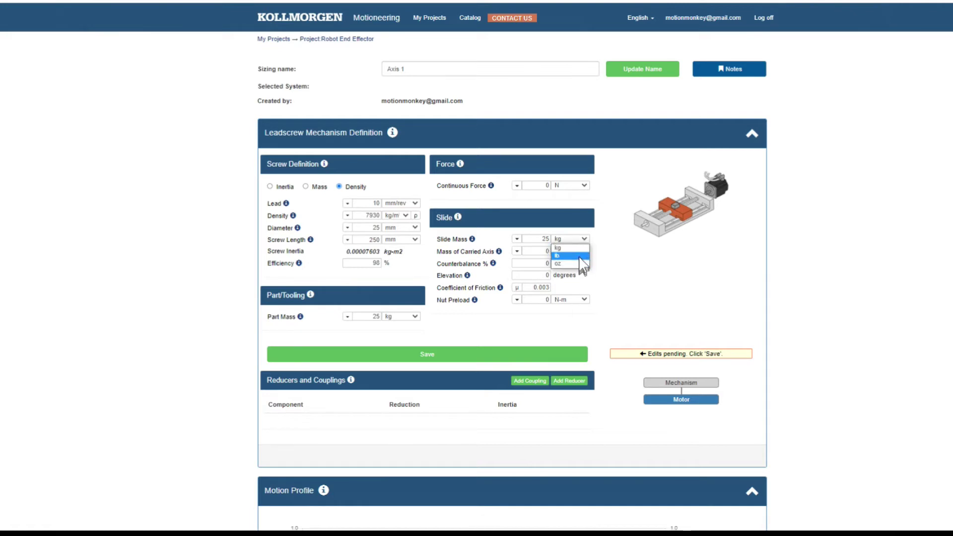
left_click(616, 257)
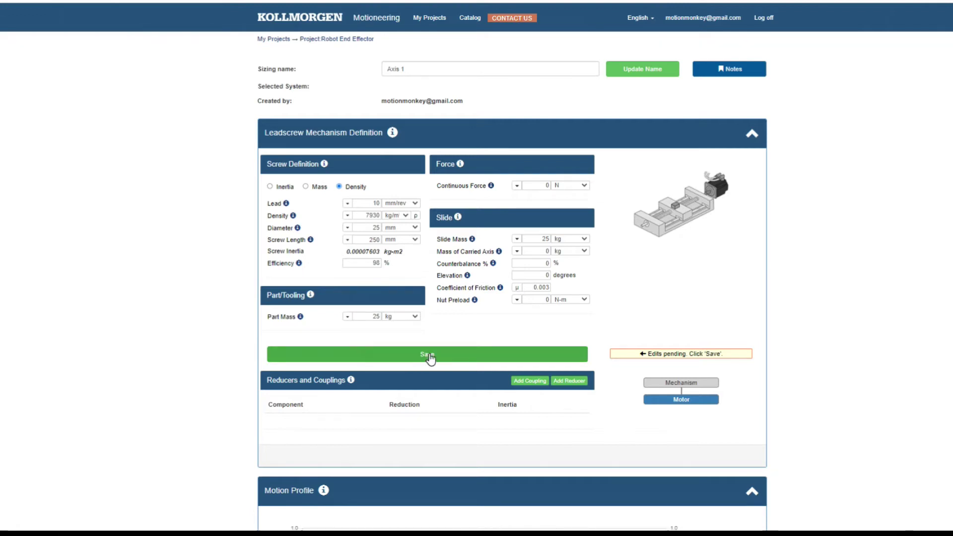
- Change the friction coefficient to 0.002 and save the mechanism
double_click(539, 287)
type("0.0")
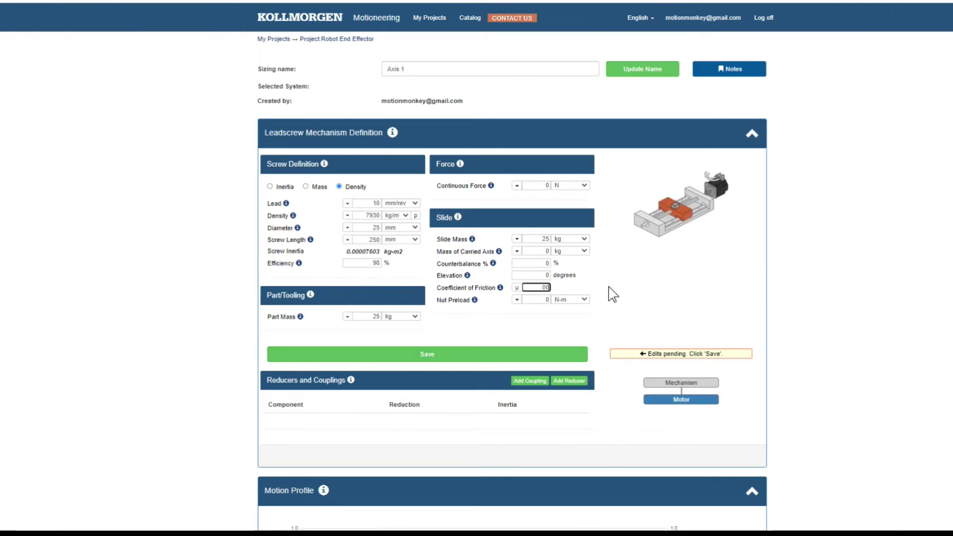
left_click(441, 356)
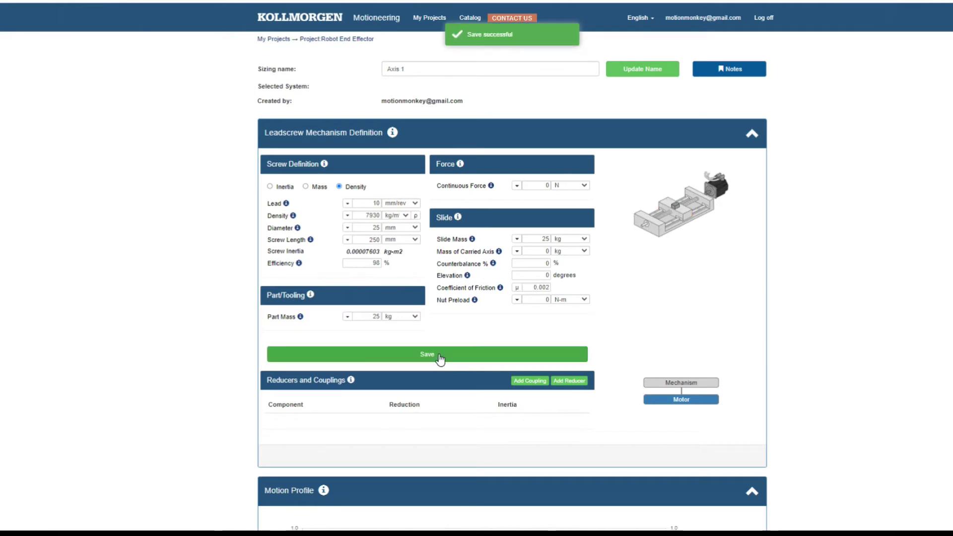
left_click(534, 288)
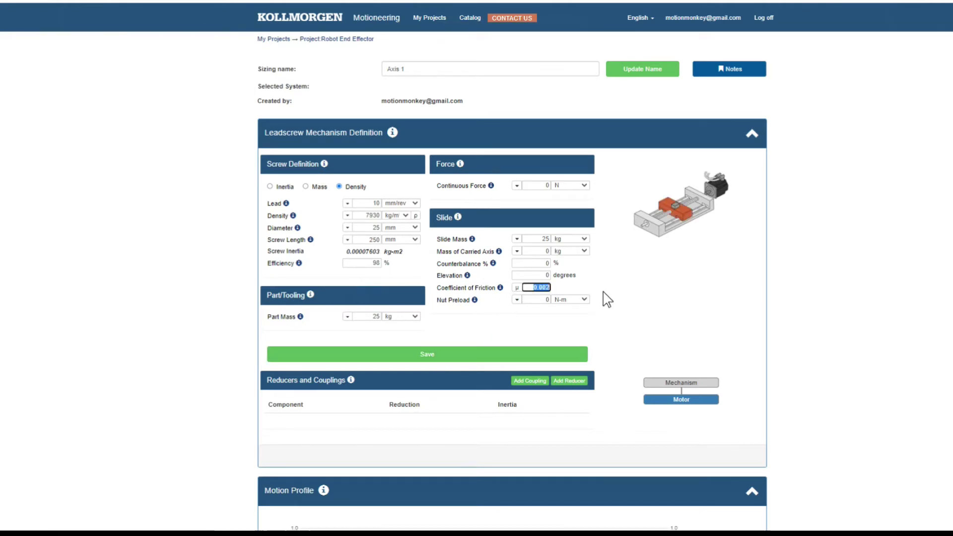
type(".002")
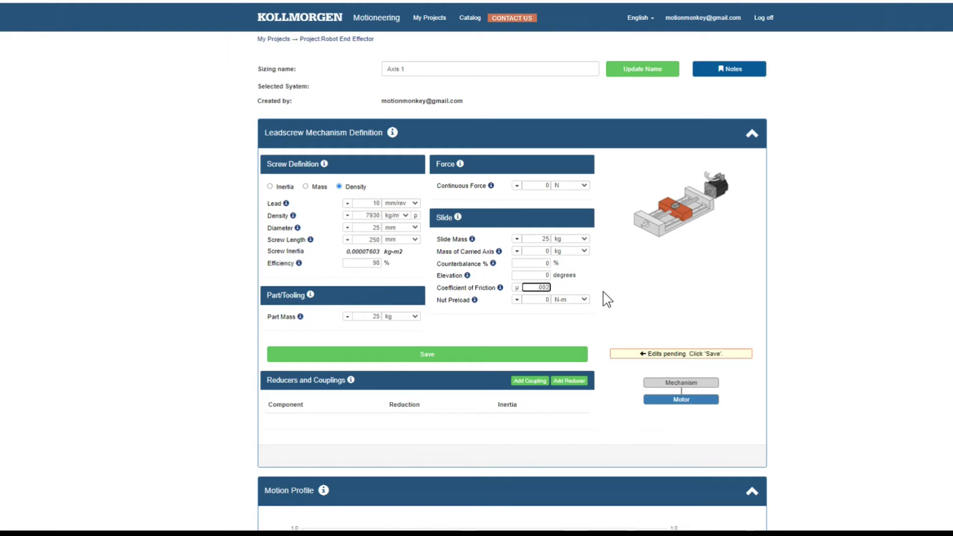
key("Return")
left_click(536, 382)
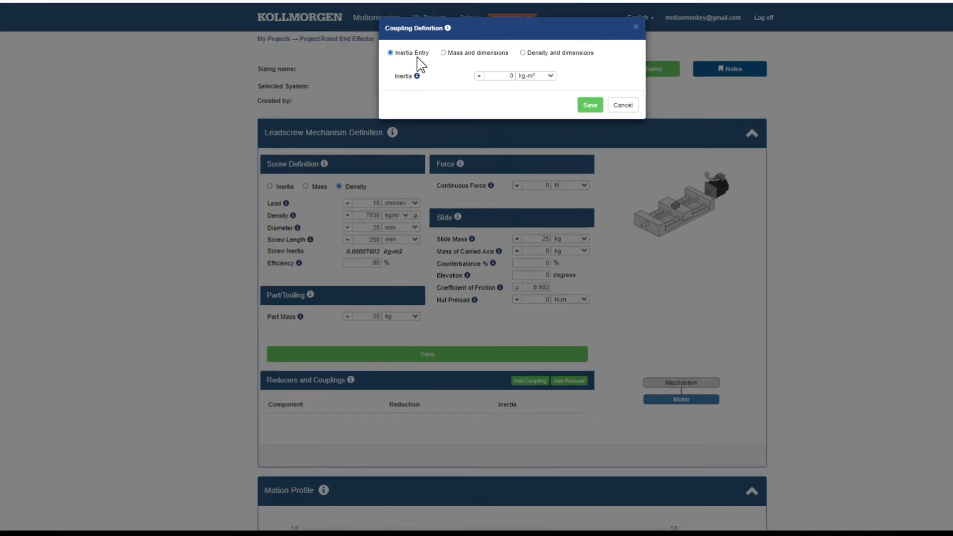
- Define the coupling by 2643 kg/m³ density, 30 mm outer and 15 mm inner diameter, 35 mm length
left_click(444, 54)
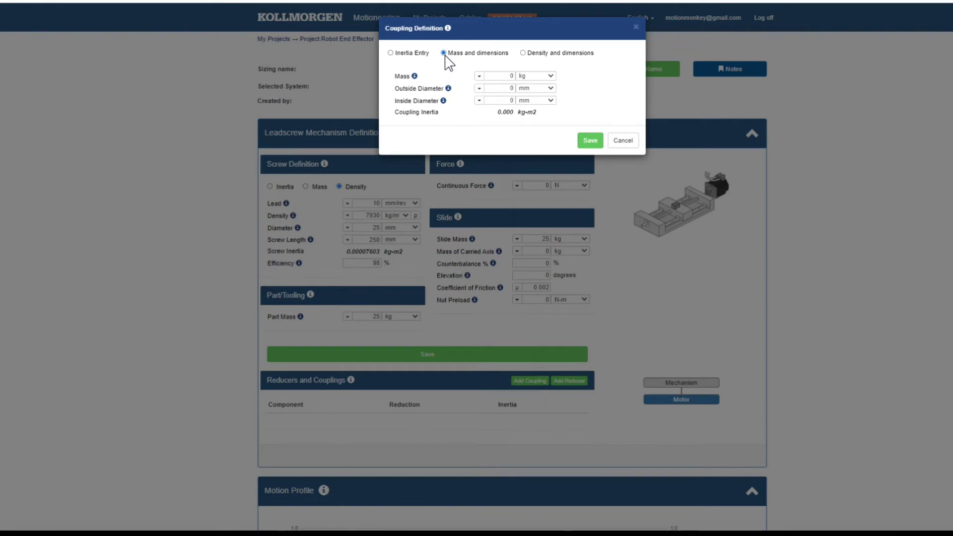
left_click(523, 52)
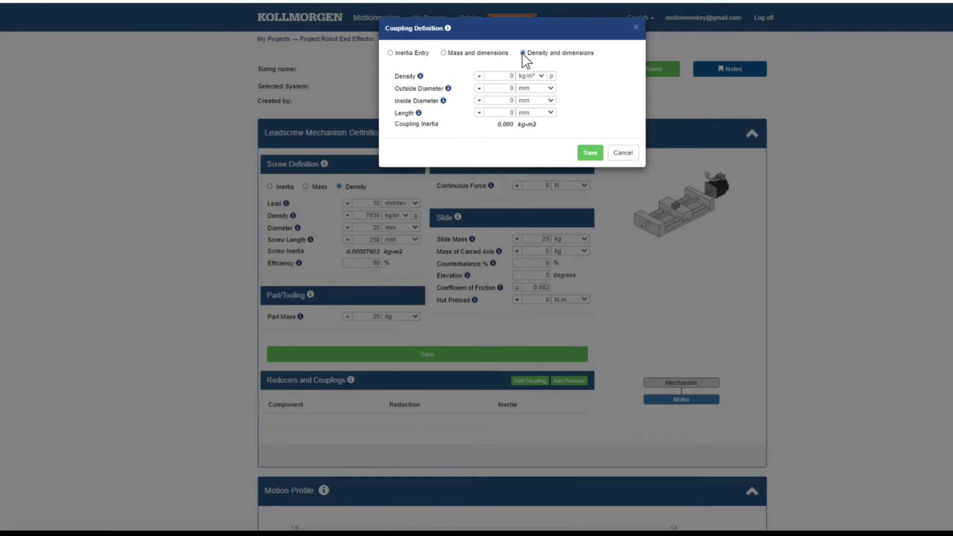
left_click(551, 75)
left_click(563, 89)
left_click(510, 90)
type("30")
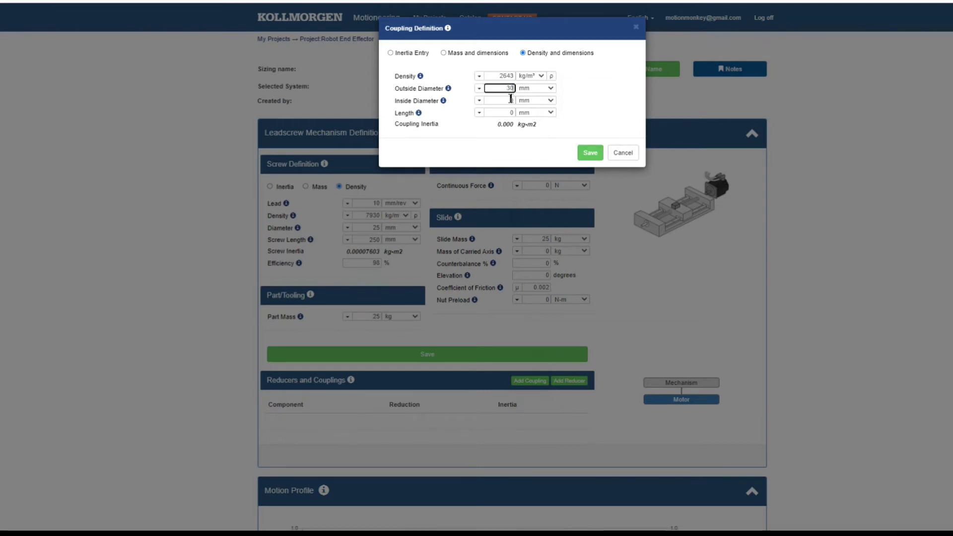
key("Tab")
type("15")
left_click(507, 113)
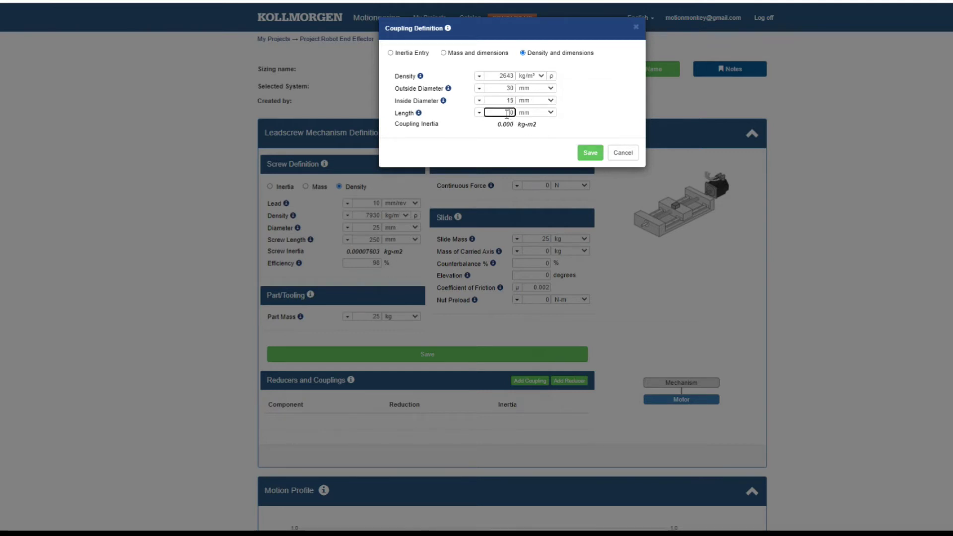
left_click(590, 153)
left_click(567, 383)
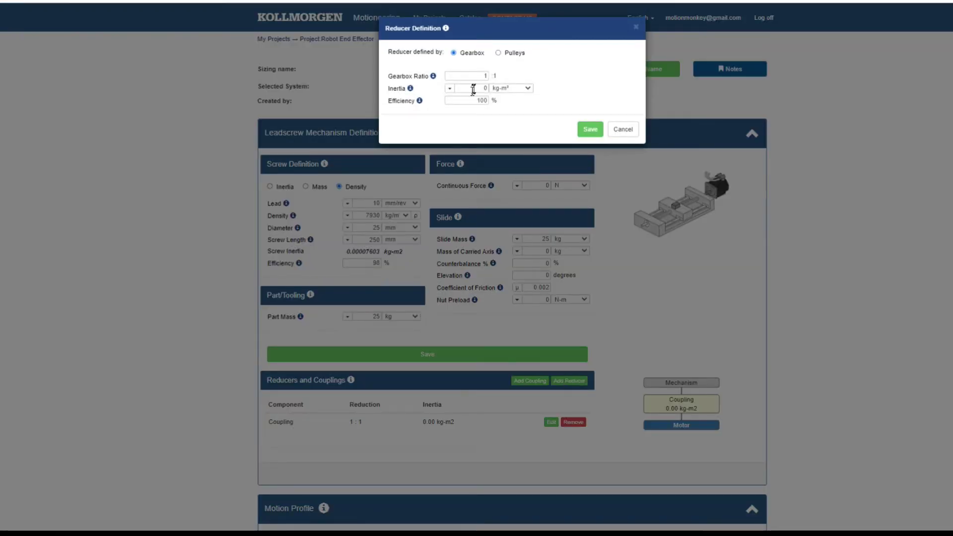
- Choose Gearbox for the 5:1 reducer with .000014 kg-m² inertia and 95% efficiency, and save
left_click(499, 53)
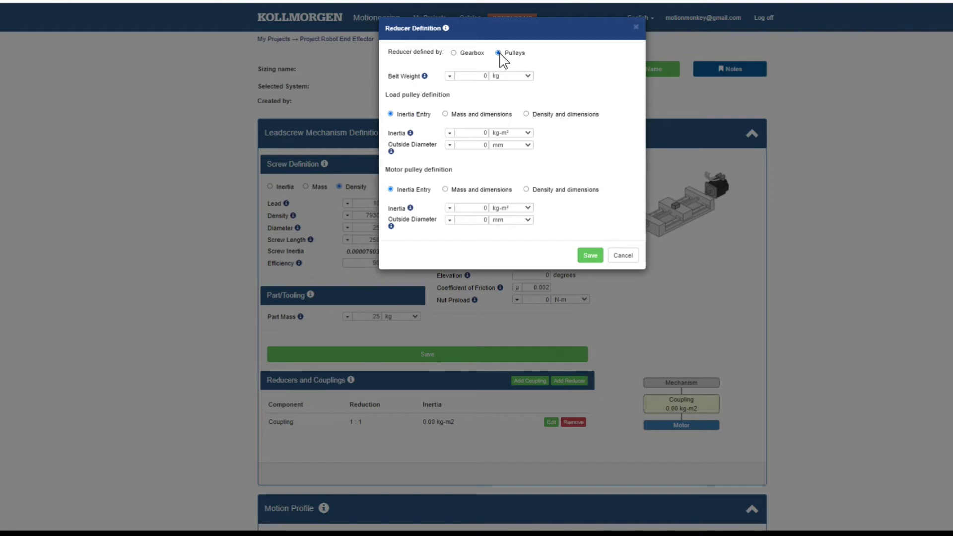
left_click(453, 53)
key("Tab")
type("000014")
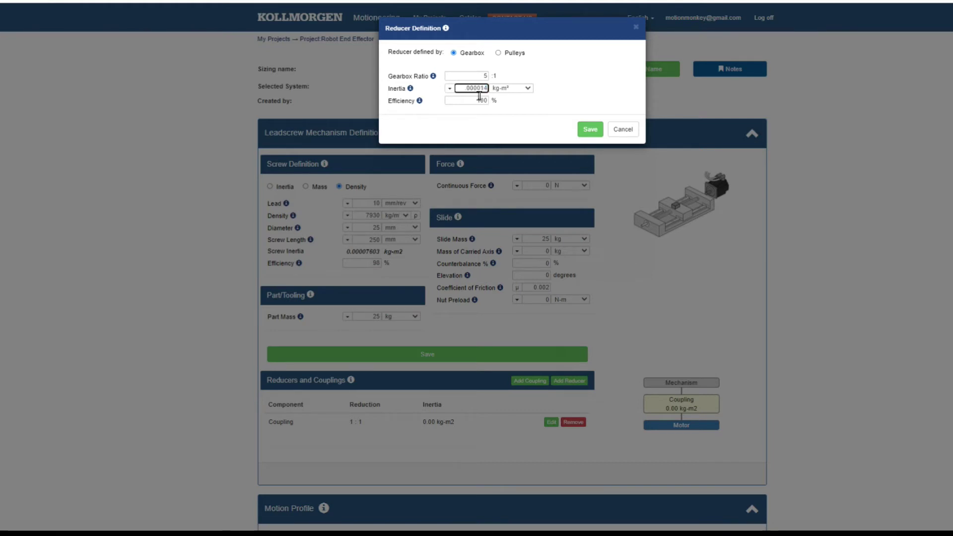
key("Tab")
type("95")
left_click(591, 130)
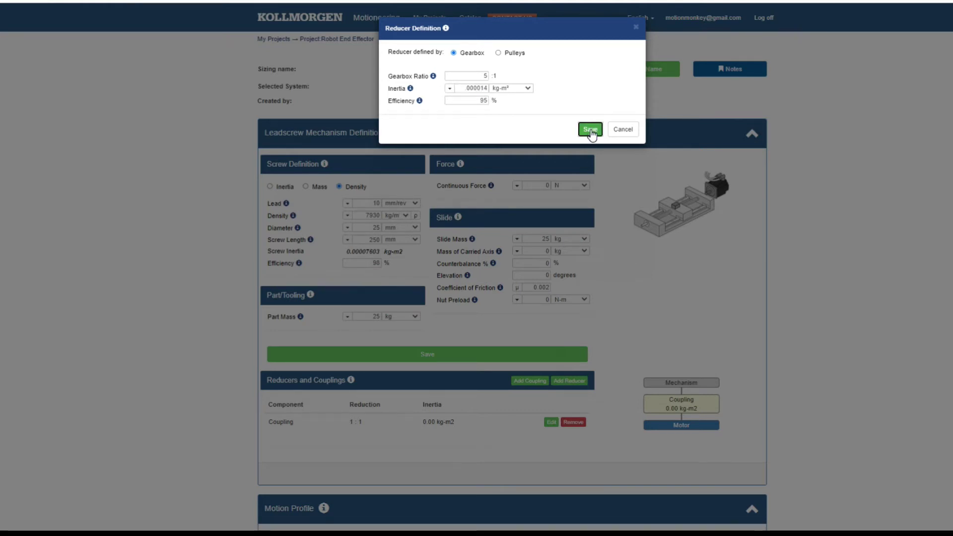
scroll(836, 363, "down", 2)
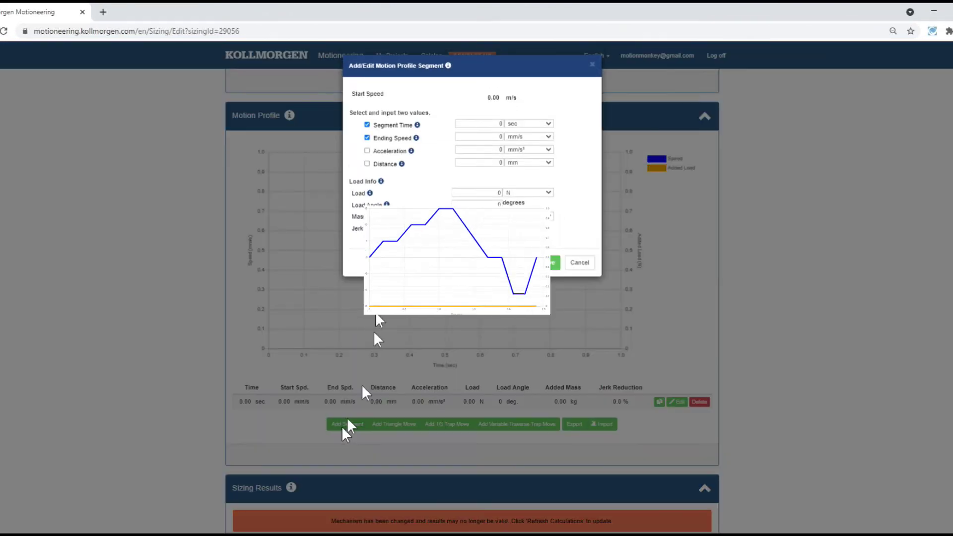
- Save the 0.5 s dwell segment with zero ending speed to the Axis 1 profile
left_click(546, 263)
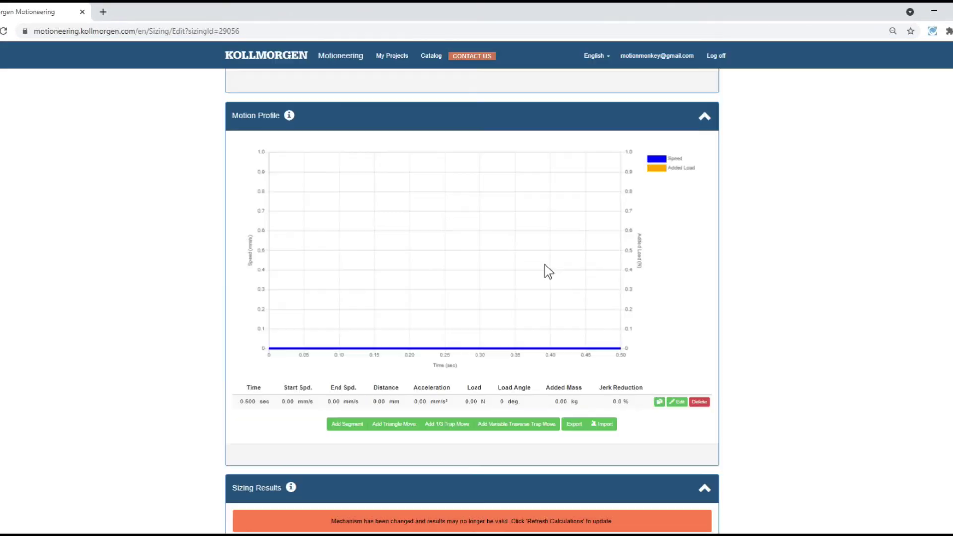
- Add a 100 mm triangle move lasting 3 s with a 0.5 s dwell
left_click(393, 424)
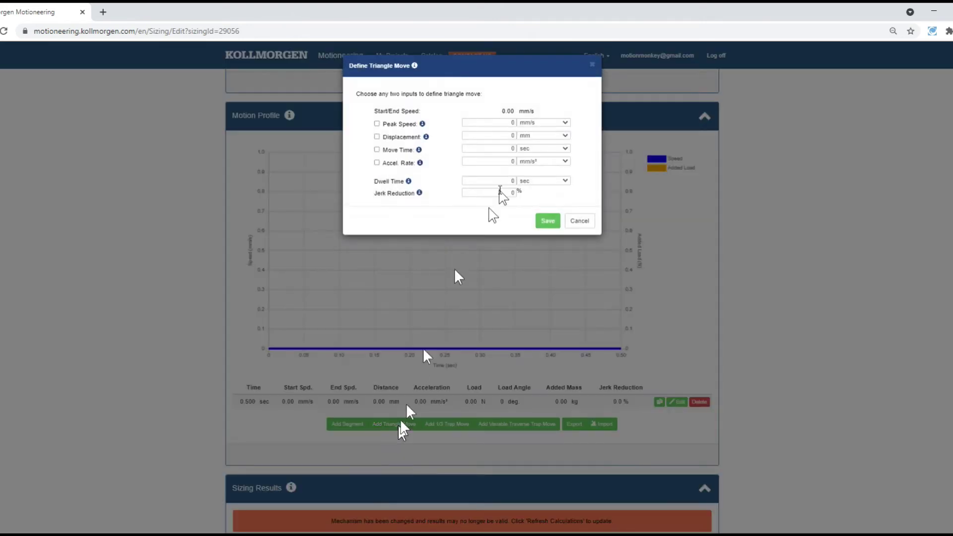
left_click(377, 137)
left_click(484, 136)
left_click(464, 232)
left_click(395, 150)
left_click(480, 149)
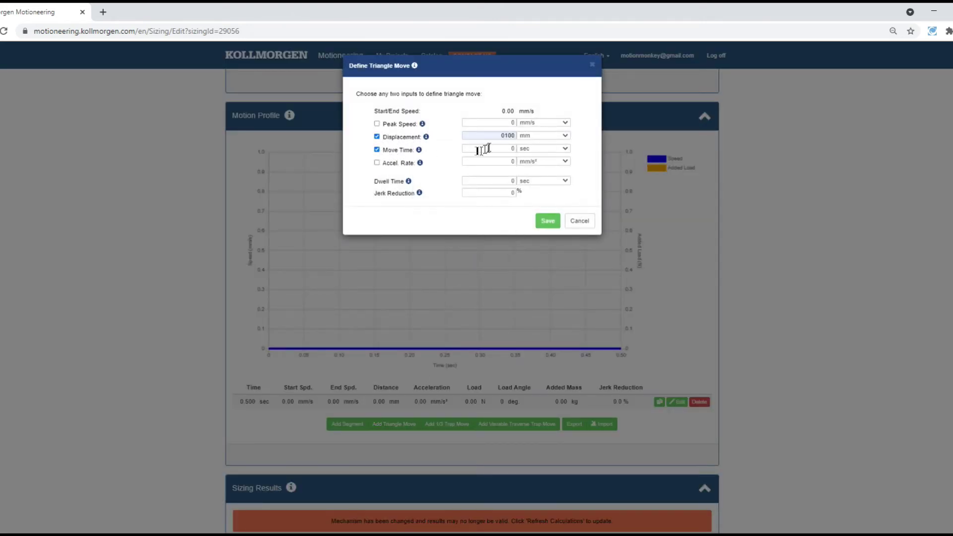
type("03")
left_click(506, 183)
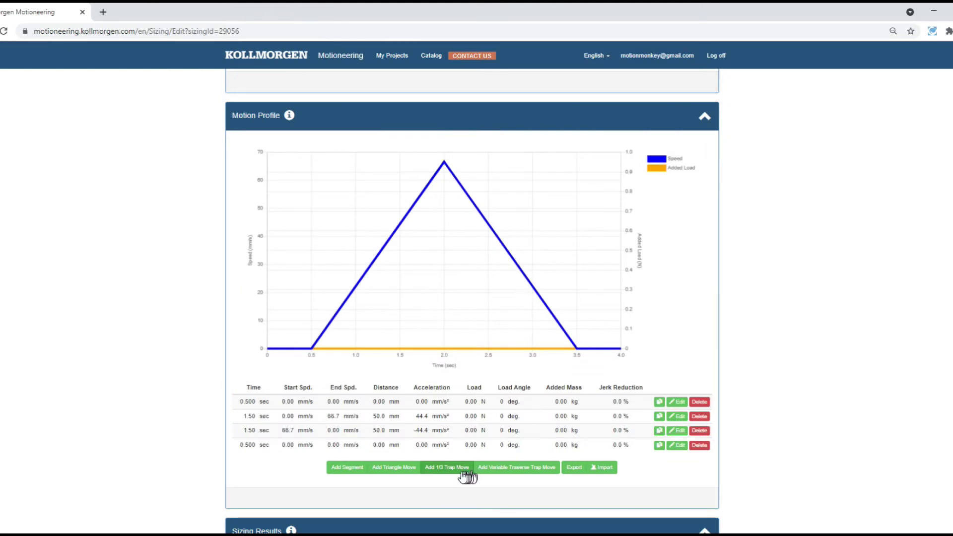
- Add a 200 mm 1/3 trapezoid move lasting 3 s with a 0.5 s dwell
left_click(423, 466)
left_click(401, 139)
type("200")
left_click(377, 151)
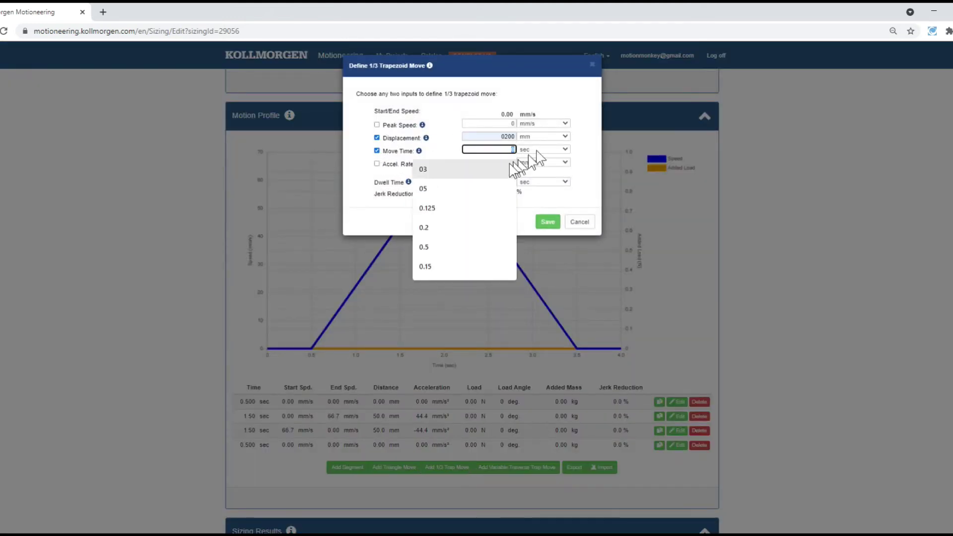
type("3")
left_click(512, 181)
type(".5")
left_click(548, 223)
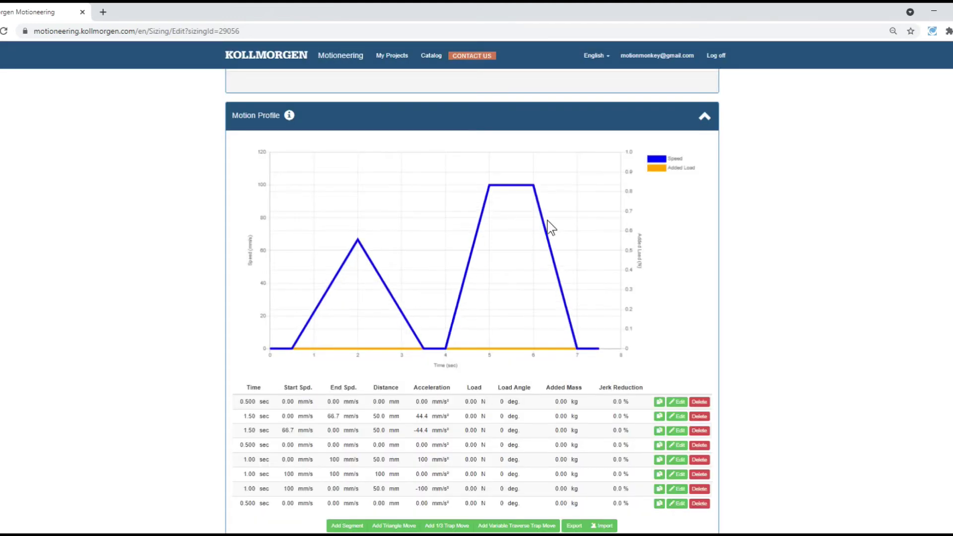
- Add a -200 mm 1/3 trapezoid return move lasting 3 s with a 0.5 s dwell
left_click(447, 526)
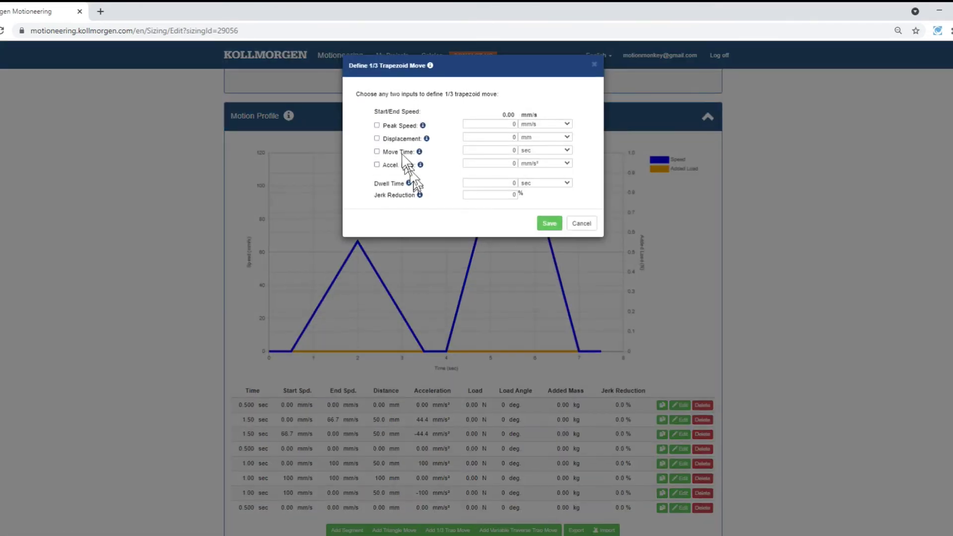
left_click(378, 138)
left_click(489, 137)
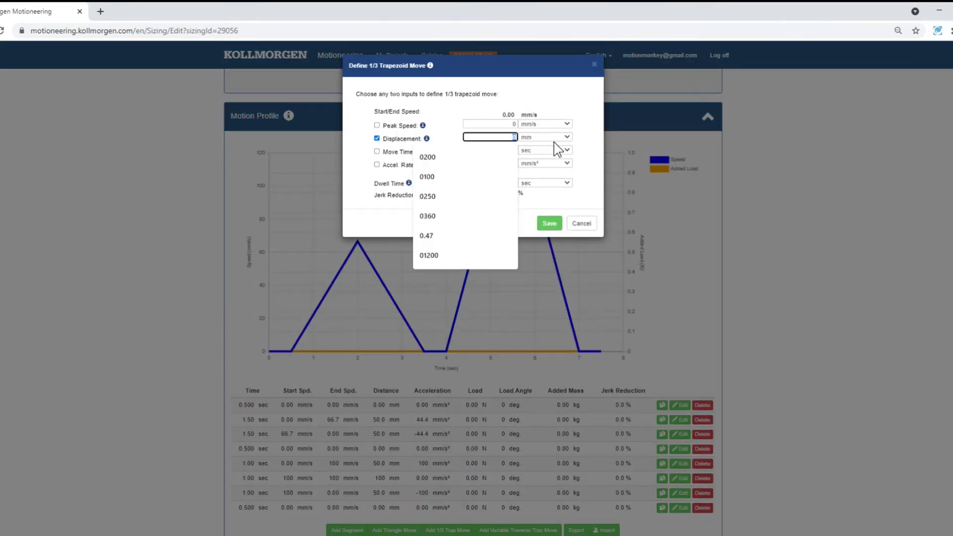
type("-200")
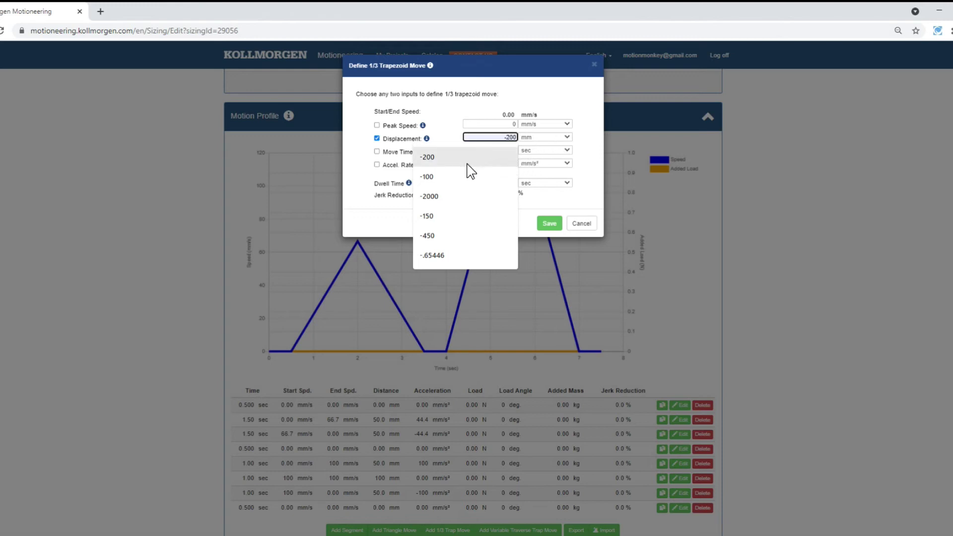
left_click(469, 160)
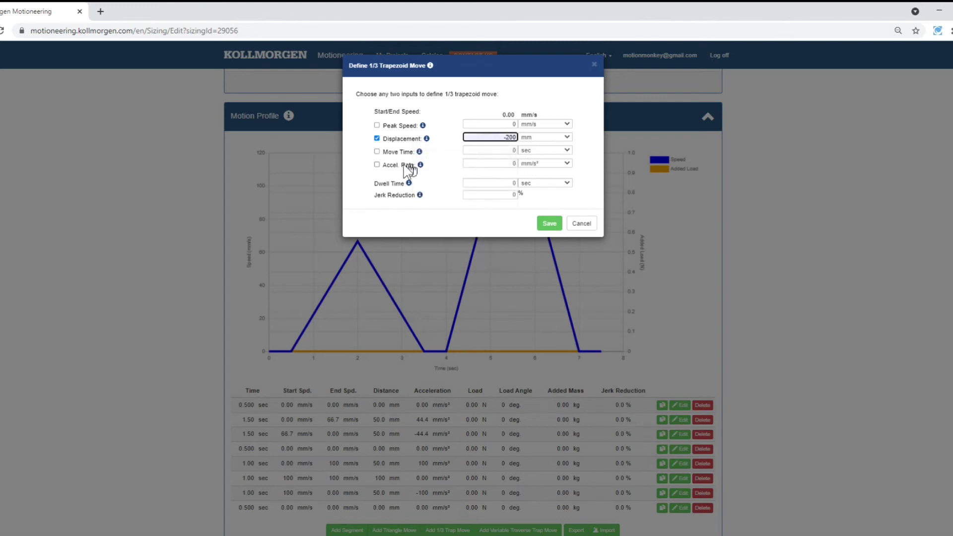
left_click(378, 152)
left_click(477, 150)
type("3")
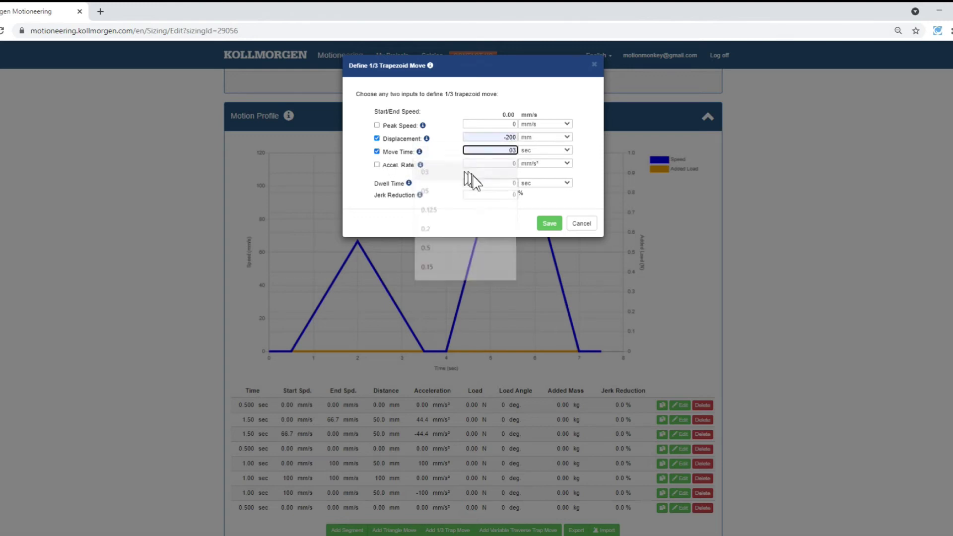
left_click(511, 184)
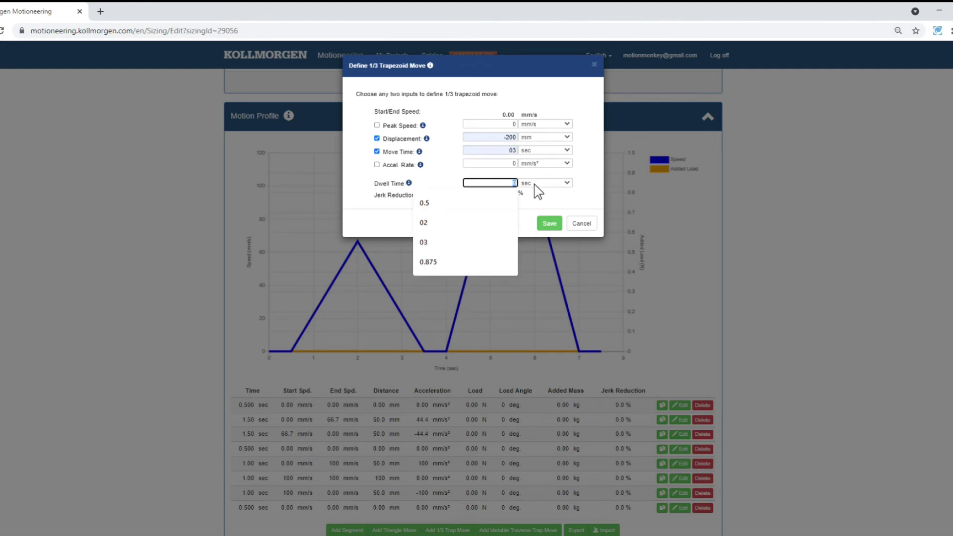
left_click(424, 203)
left_click(549, 223)
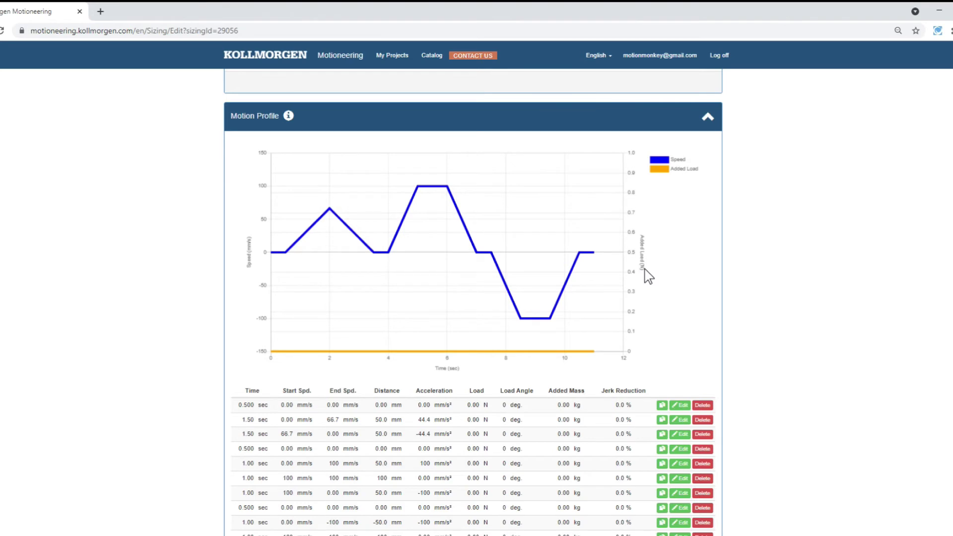
scroll(605, 278, "down", 1)
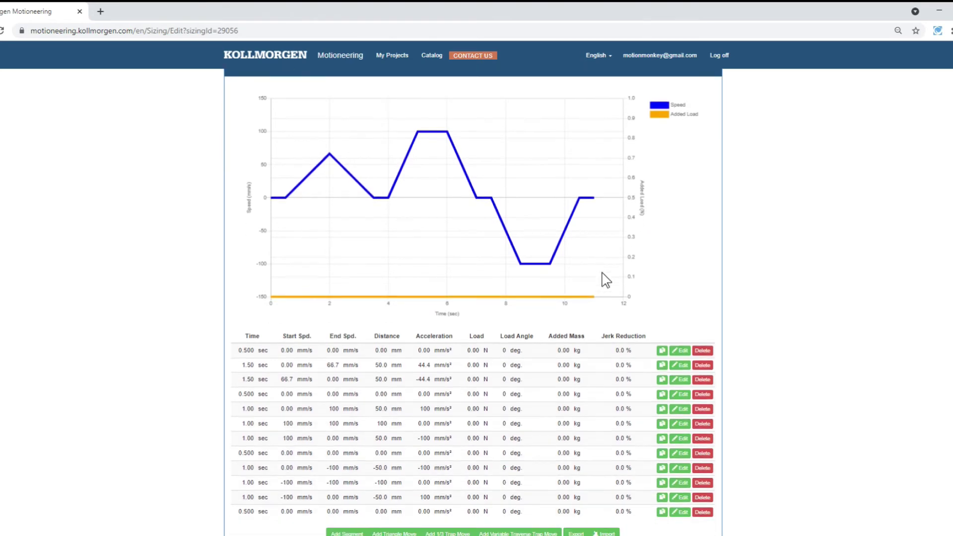
scroll(605, 278, "down", 1)
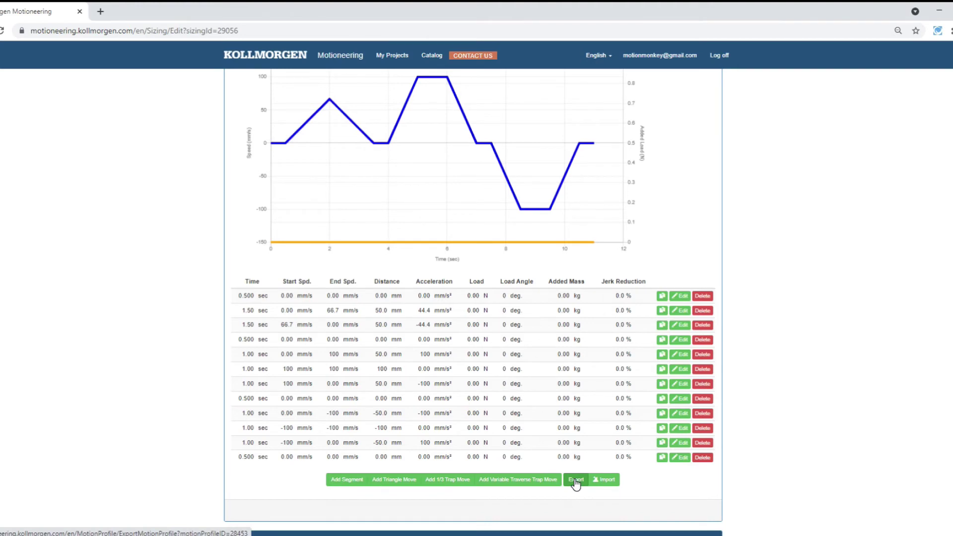
left_click(604, 482)
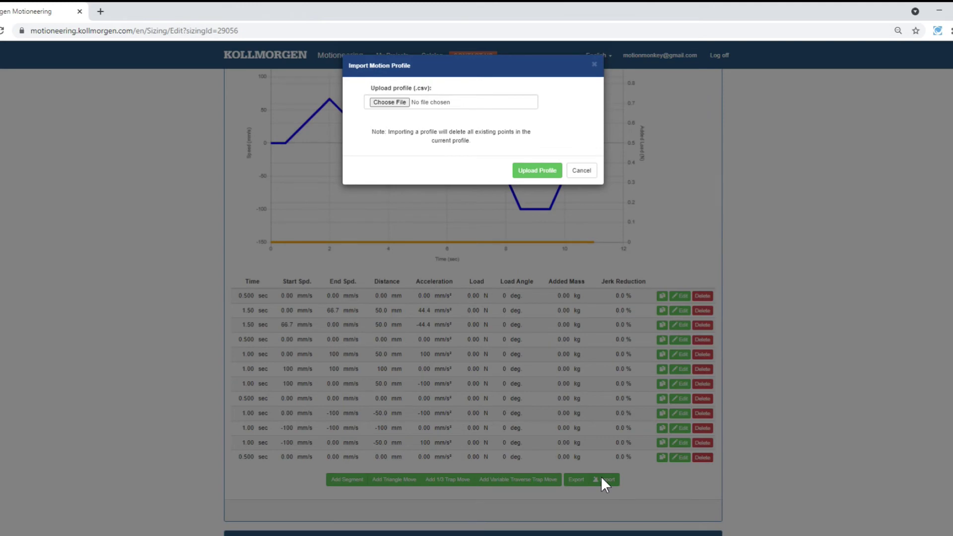
left_click(581, 170)
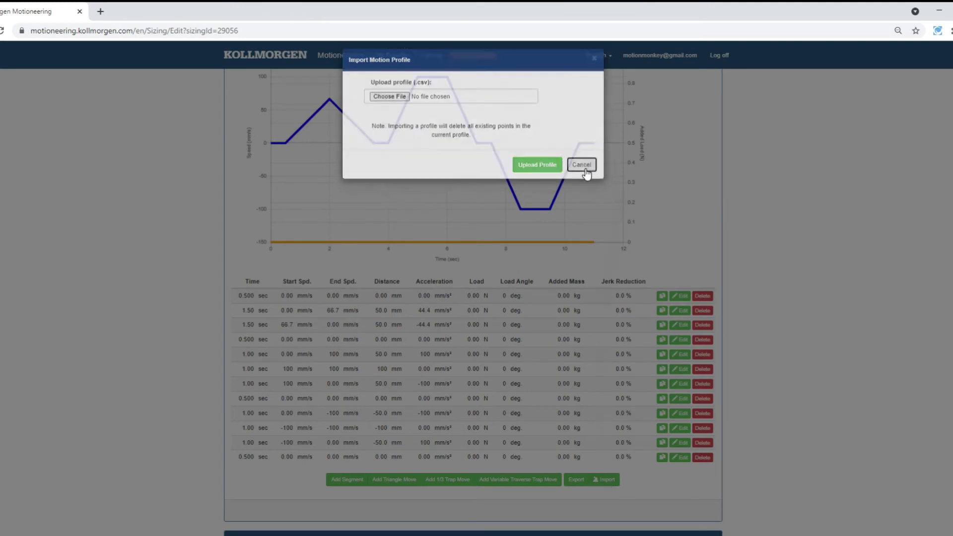
left_click(680, 428)
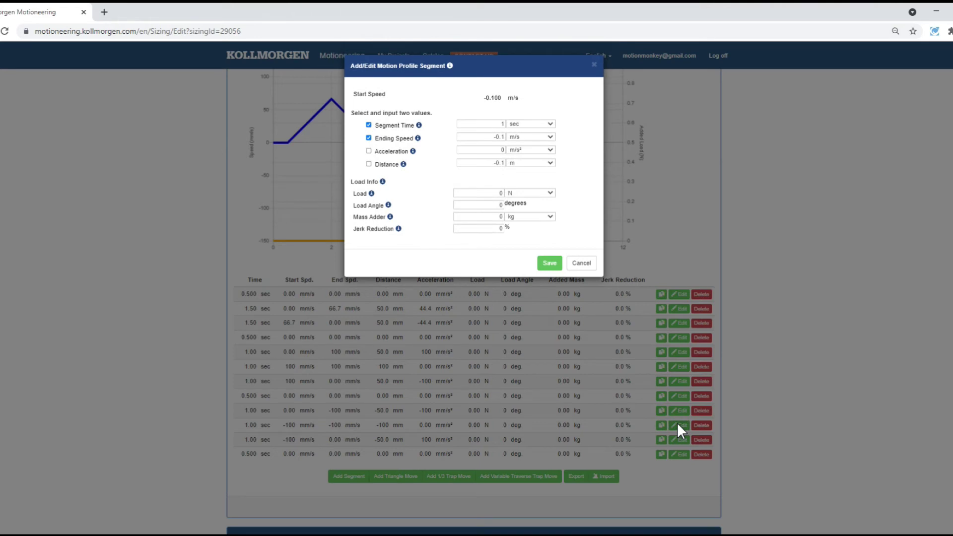
- Set the -100 mm/s segment's load to 1 N and mass adder to 5 kg, then save
double_click(499, 193)
type("1")
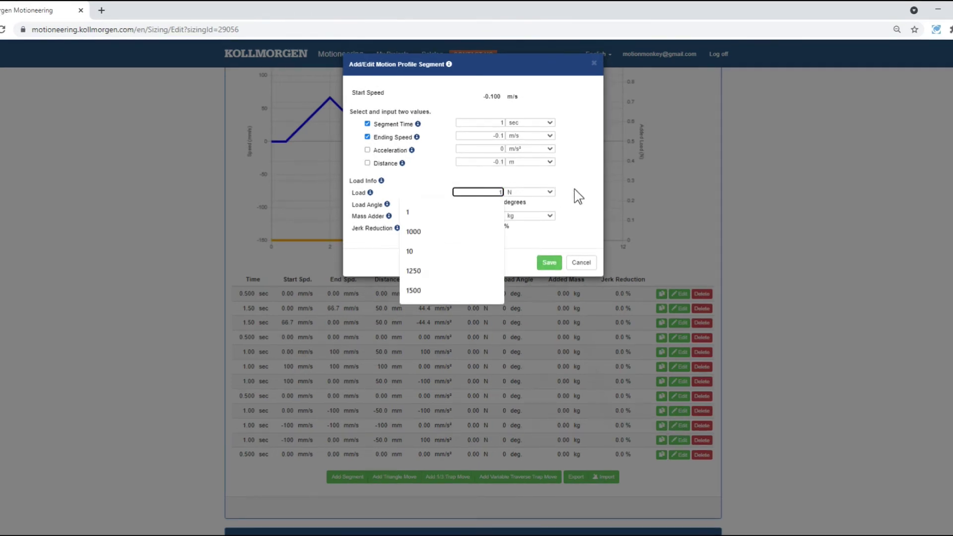
left_click(470, 213)
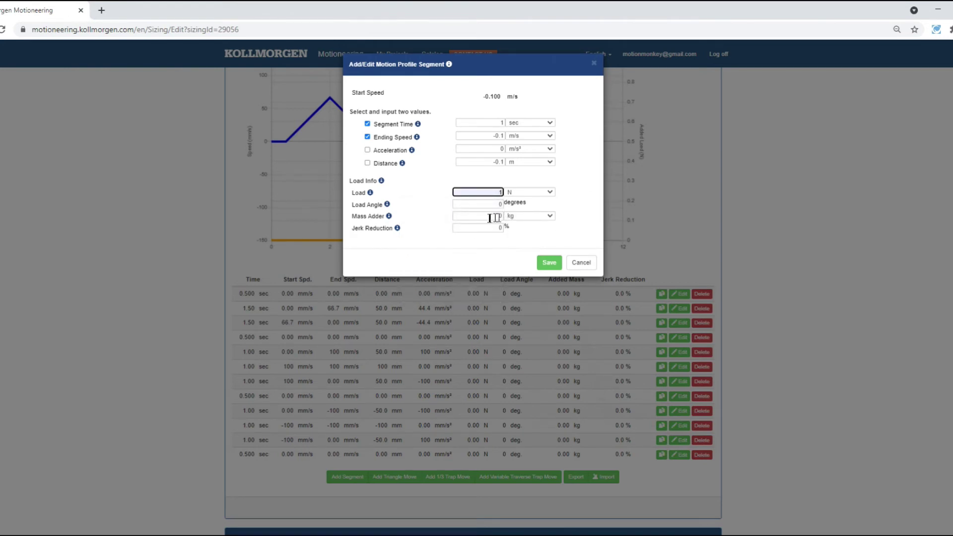
key("Tab")
key("Tab")
key("Tab")
type("5")
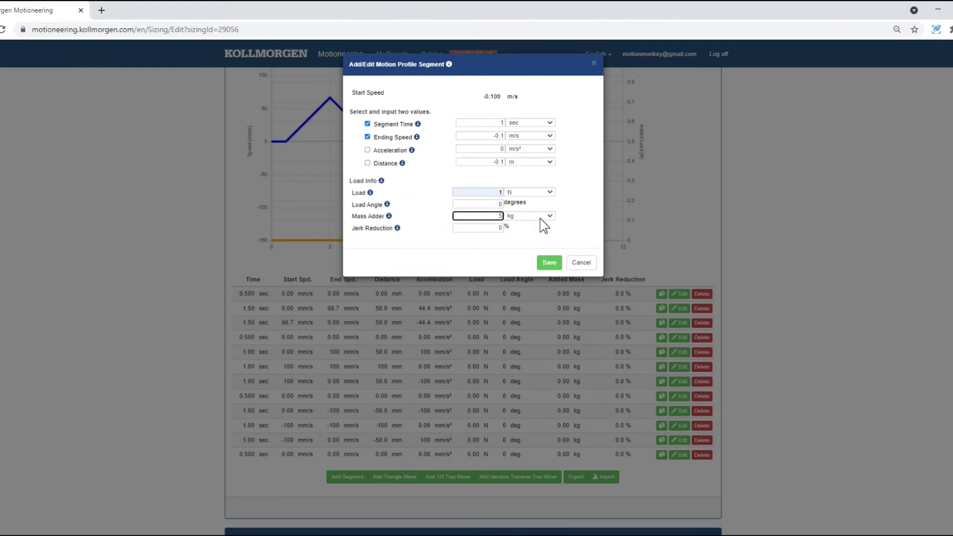
left_click(549, 263)
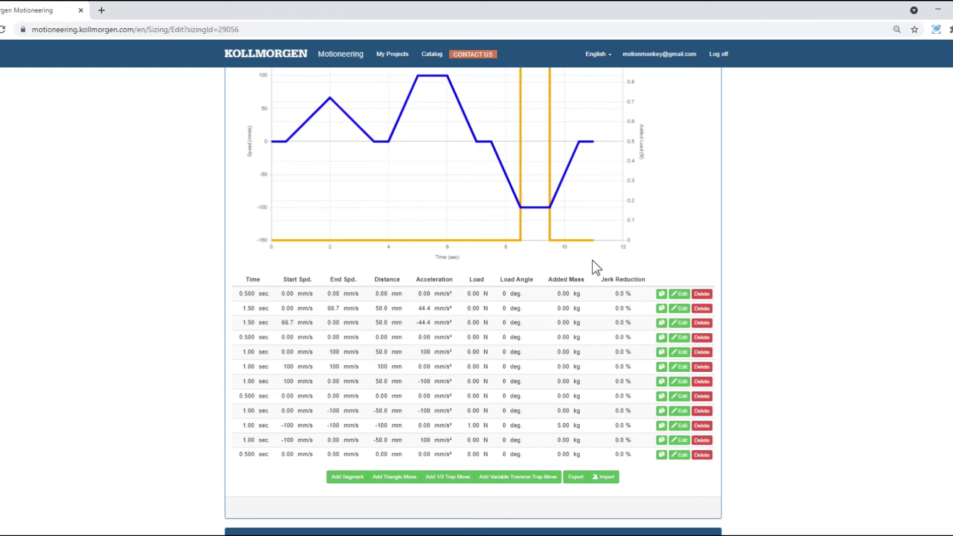
scroll(591, 260, "down", 5)
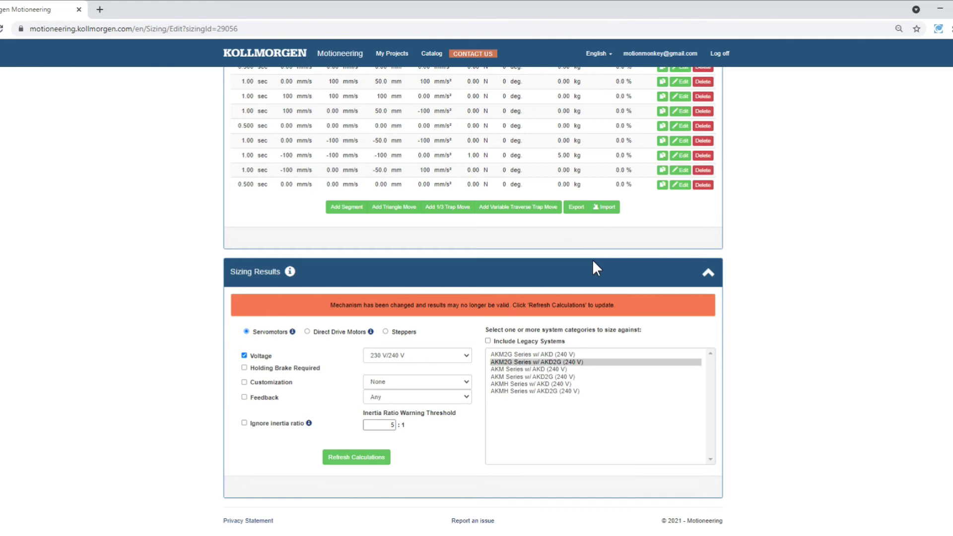
- Size against servomotors on a 230 V/240 V supply with a holding brake required
left_click(308, 332)
left_click(386, 331)
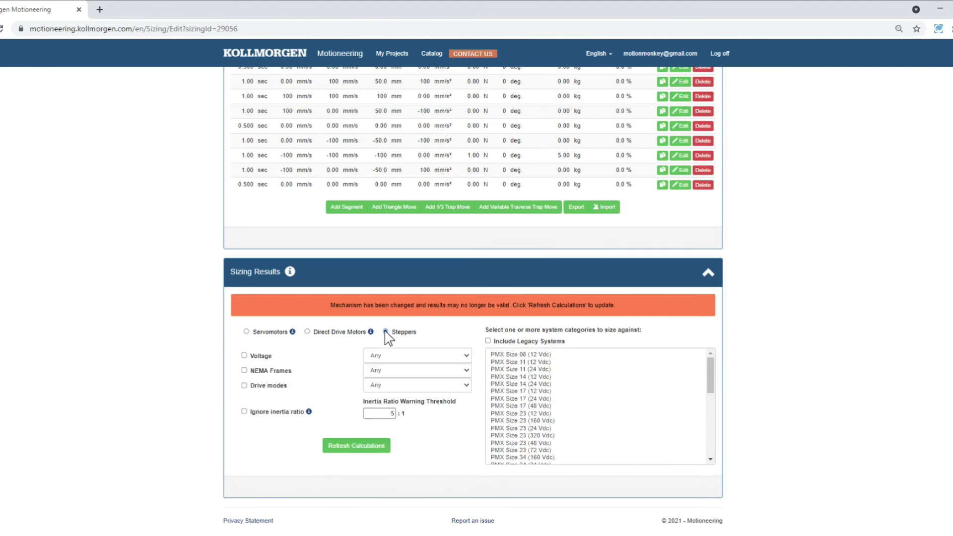
left_click(246, 332)
left_click(243, 357)
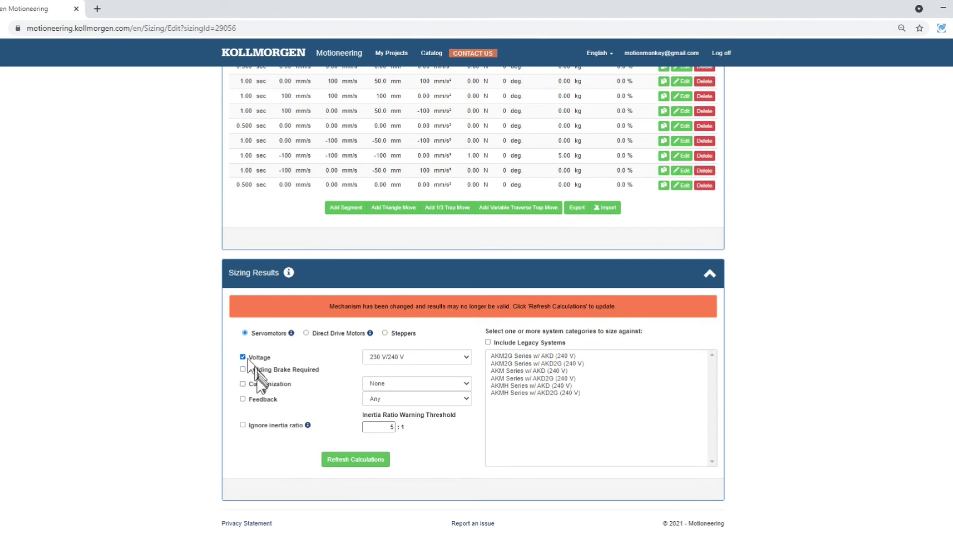
left_click(243, 370)
- Leave motor customization at none and feedback type at Any
left_click(467, 385)
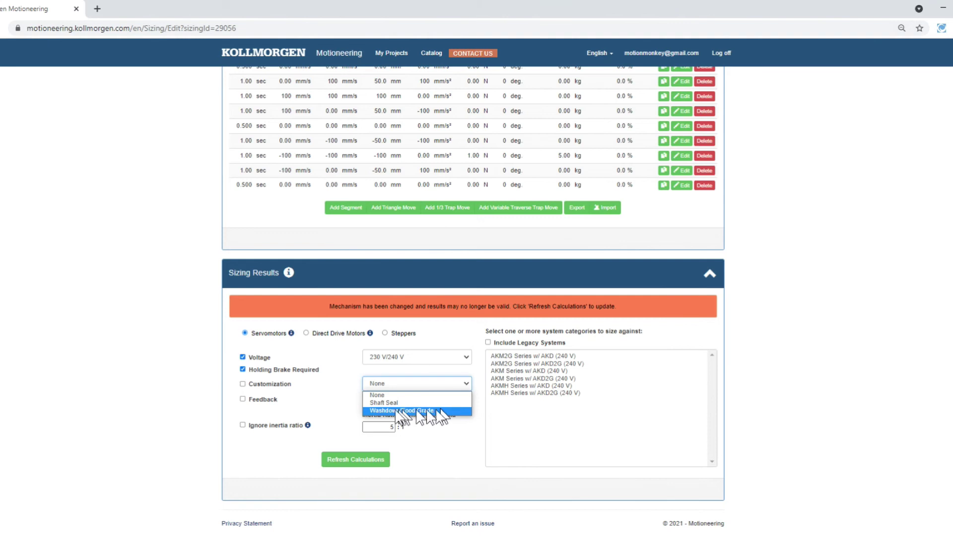
left_click(291, 407)
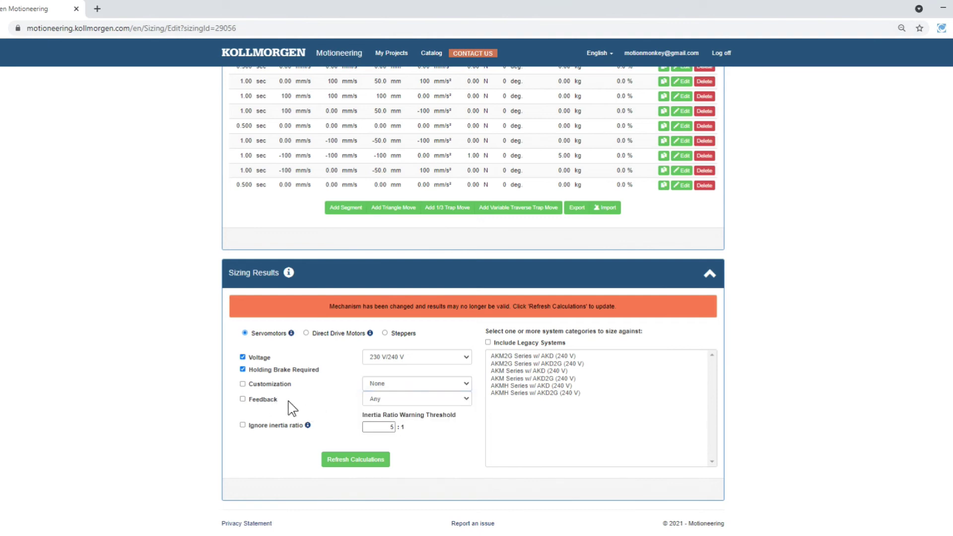
left_click(376, 400)
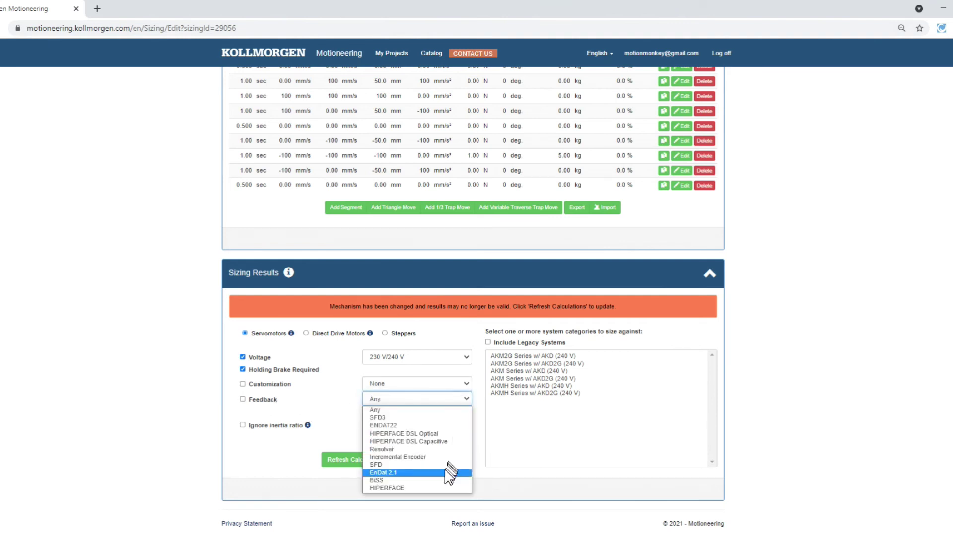
left_click(534, 356)
- Narrow the system categories to AKM2G Series w/ AKD2G (240 V)
left_click(533, 370, "ctrl")
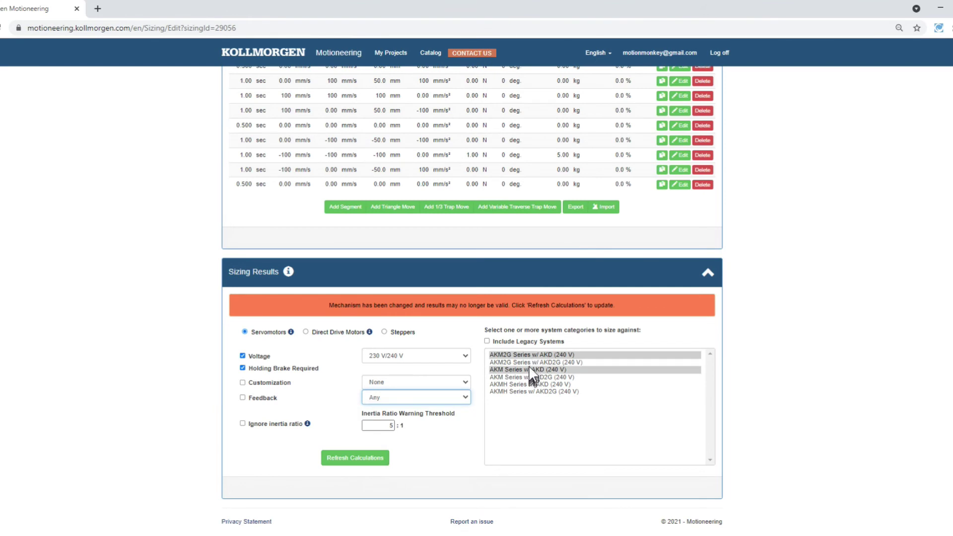
left_click(529, 363, "ctrl")
left_click(524, 377, "ctrl")
left_click(522, 385, "ctrl")
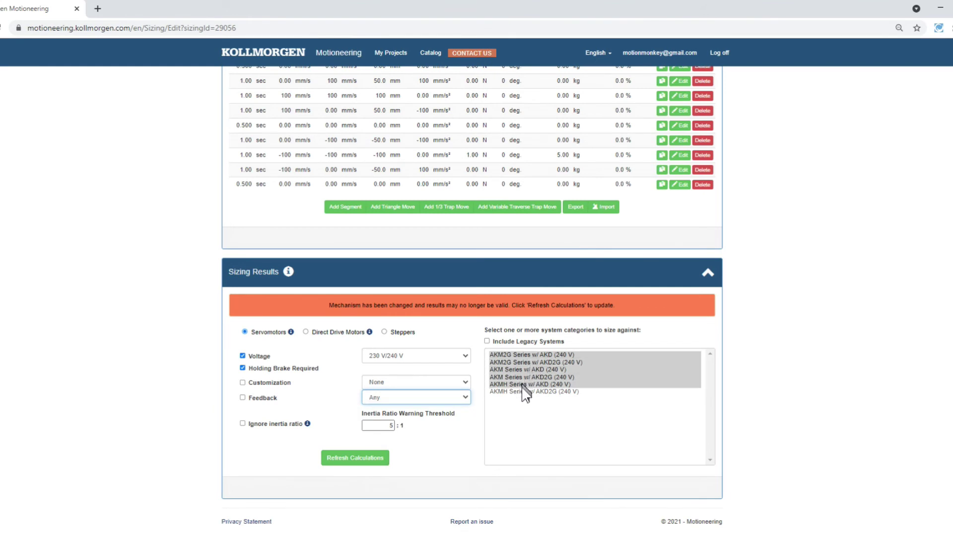
left_click(522, 391, "ctrl")
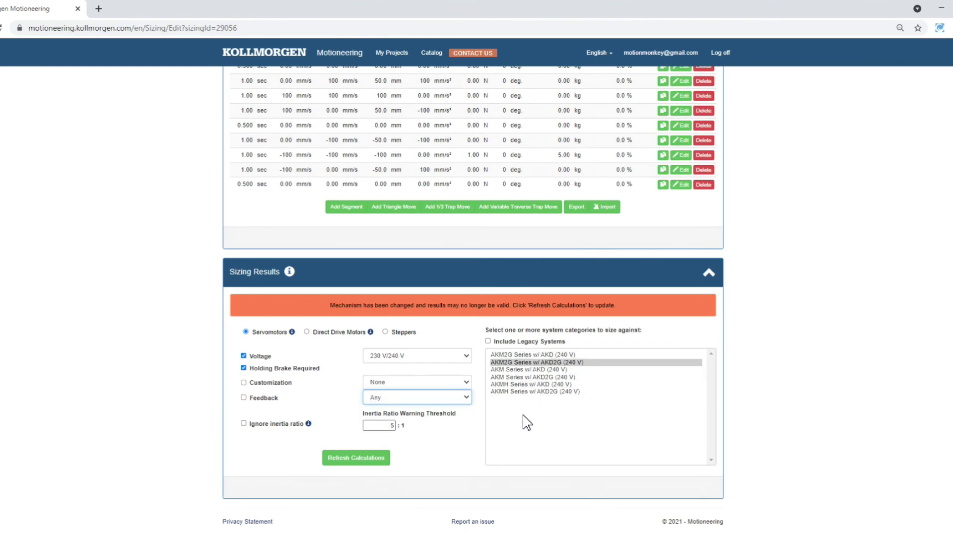
double_click(391, 426)
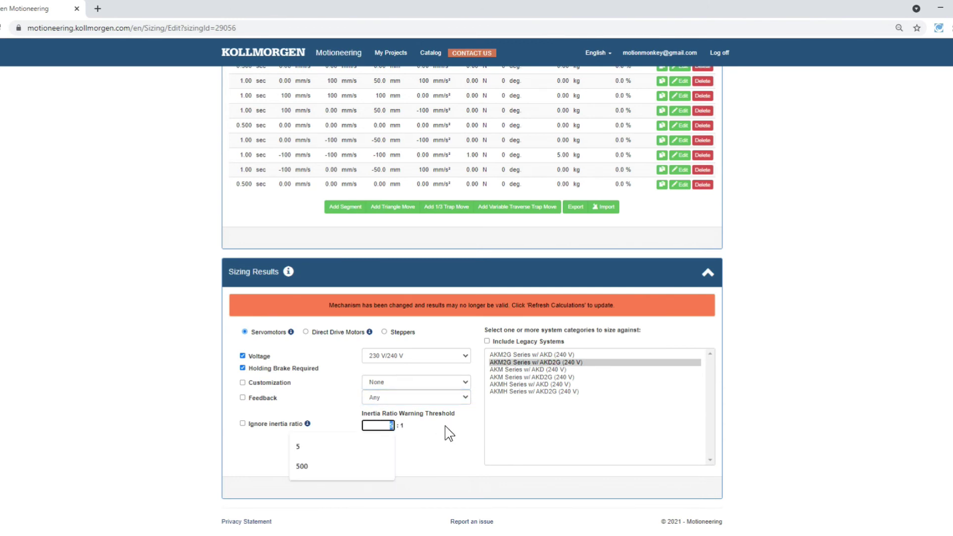
- Keep the 5:1 inertia ratio threshold, refresh calculations, and open AKM2G-21D/AKD2G-6V03D details
left_click(439, 445)
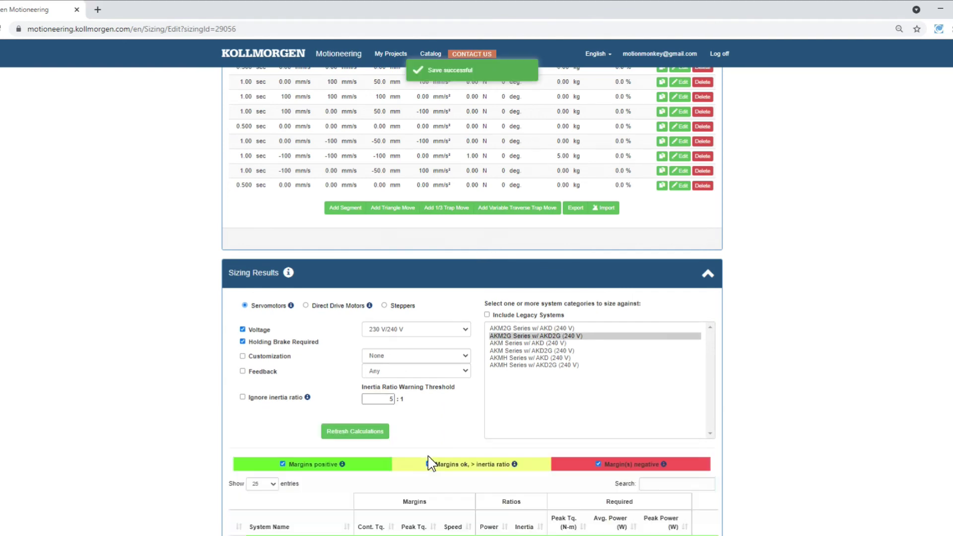
left_click(356, 432)
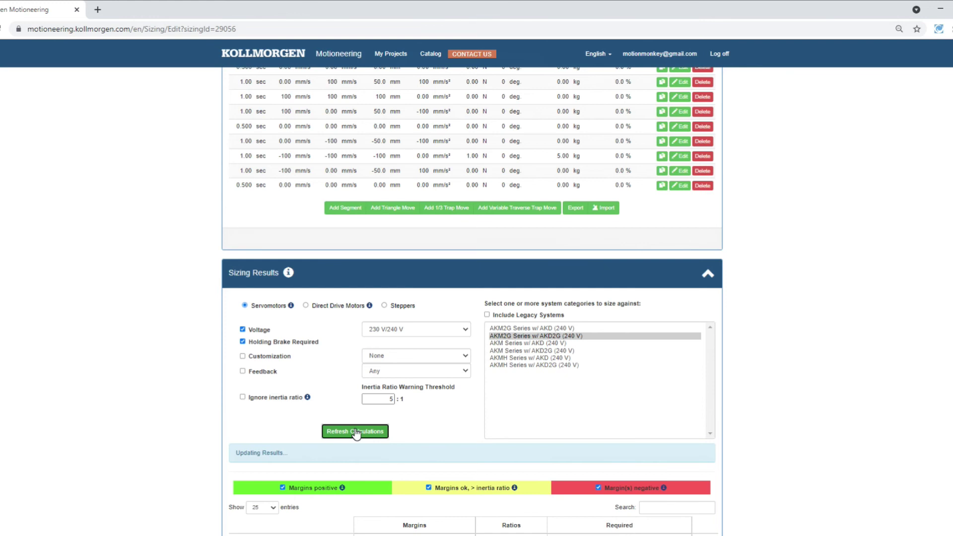
scroll(380, 259, "down", 5)
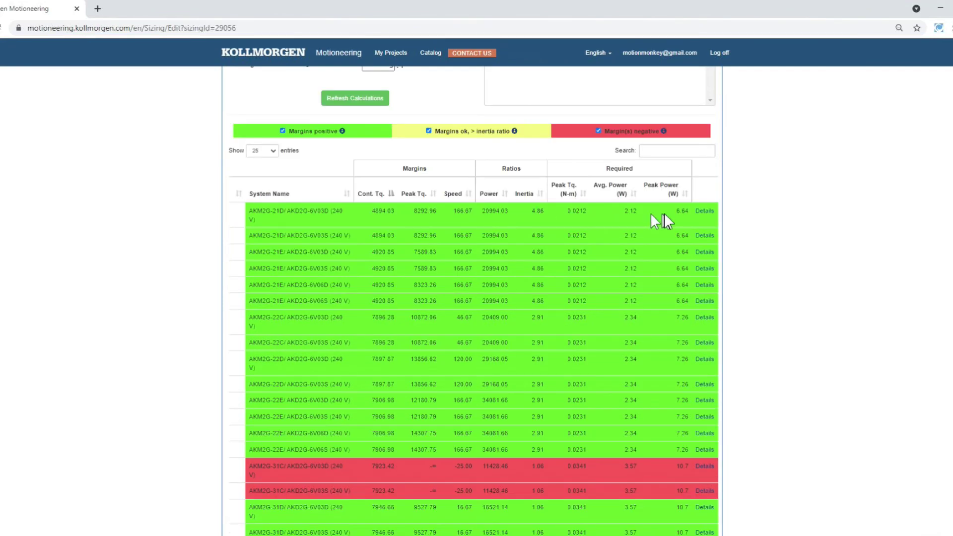
left_click(704, 210)
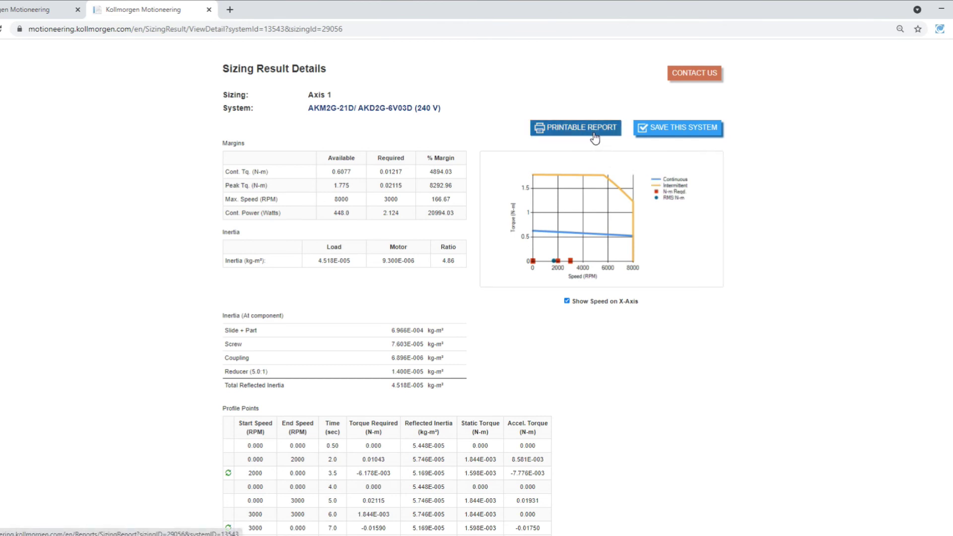
- Save AKM2G-21D/AKD2G-6V03D (240 V) as Axis 1's selected system
left_click(689, 133)
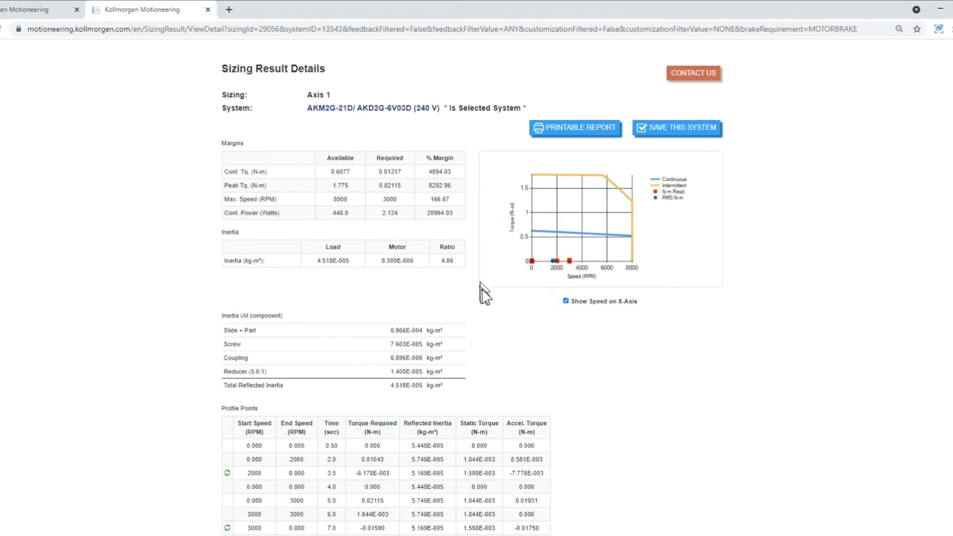
scroll(486, 298, "down", 2)
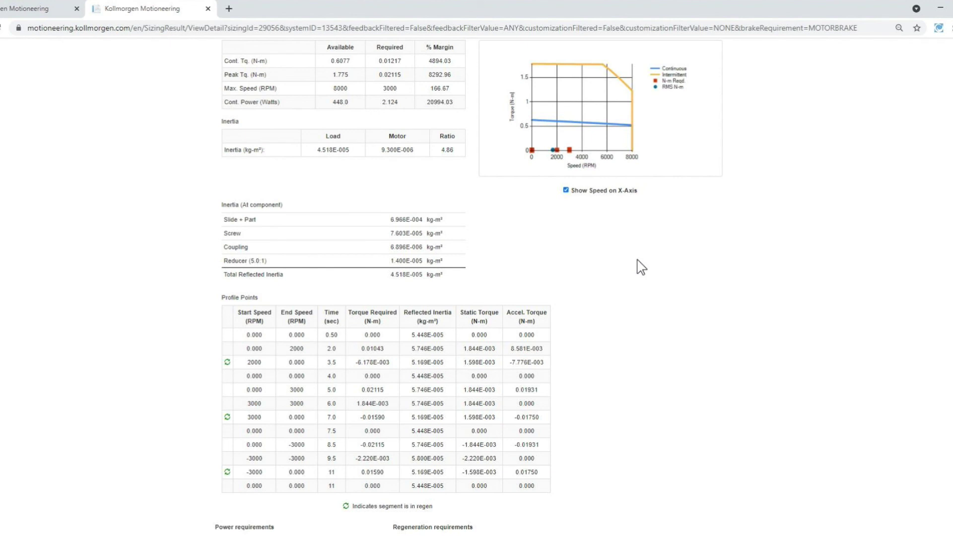
scroll(640, 267, "down", 2)
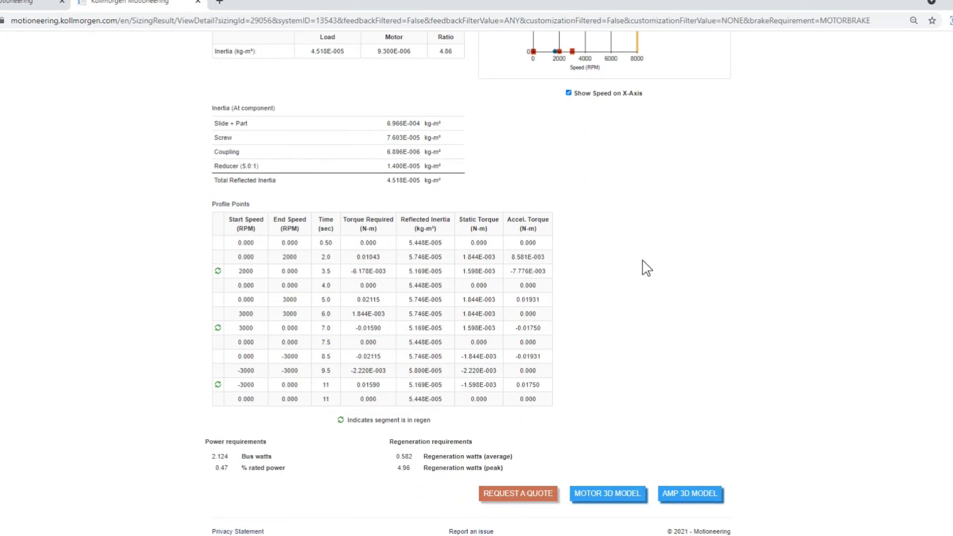